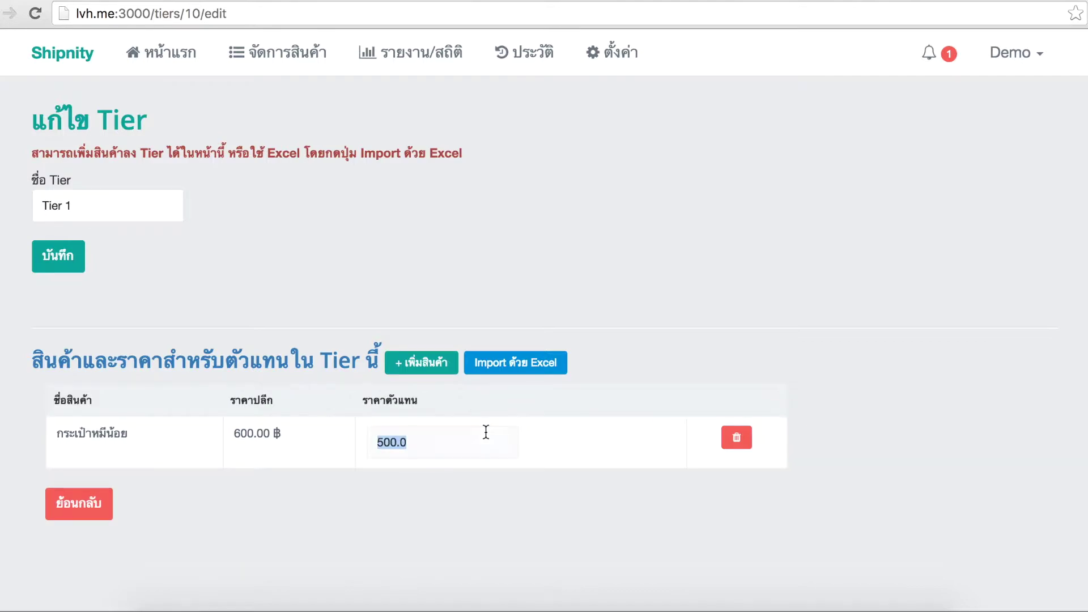
Start editing กระเป๋าหมีน้อย's 500 reseller price on the Tier 1 edit page
click(391, 442)
Change กระเป๋าหมีน้อย's reseller price from 500 to 450
key(BackSpace)
key(BackSpace)
text(45)
click(403, 504)
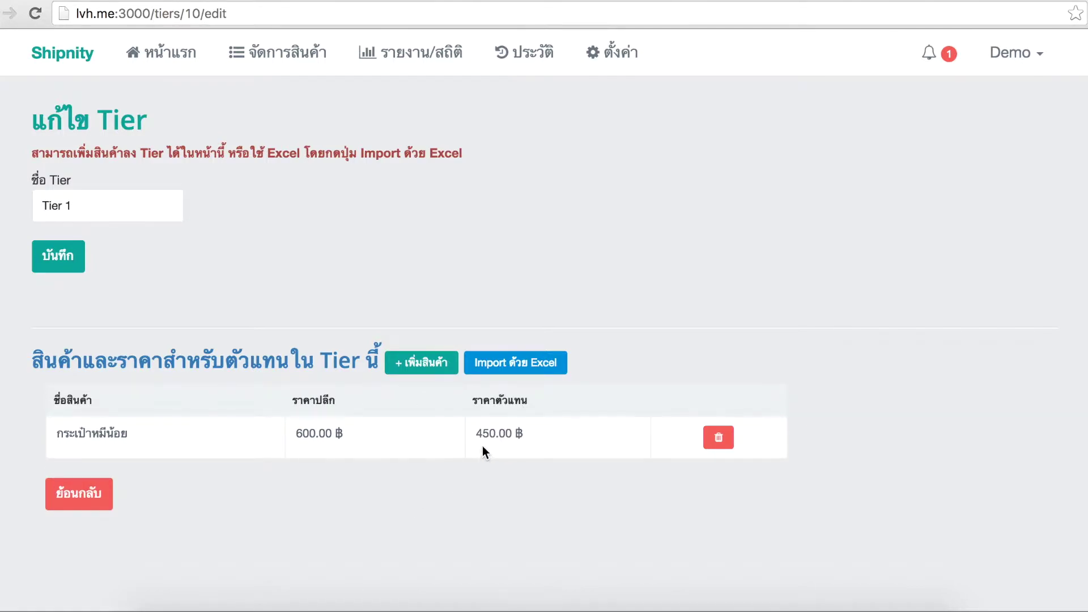
Add เสื้อสีดำ to Tier 1 at a 300 reseller price
click(409, 361)
click(460, 155)
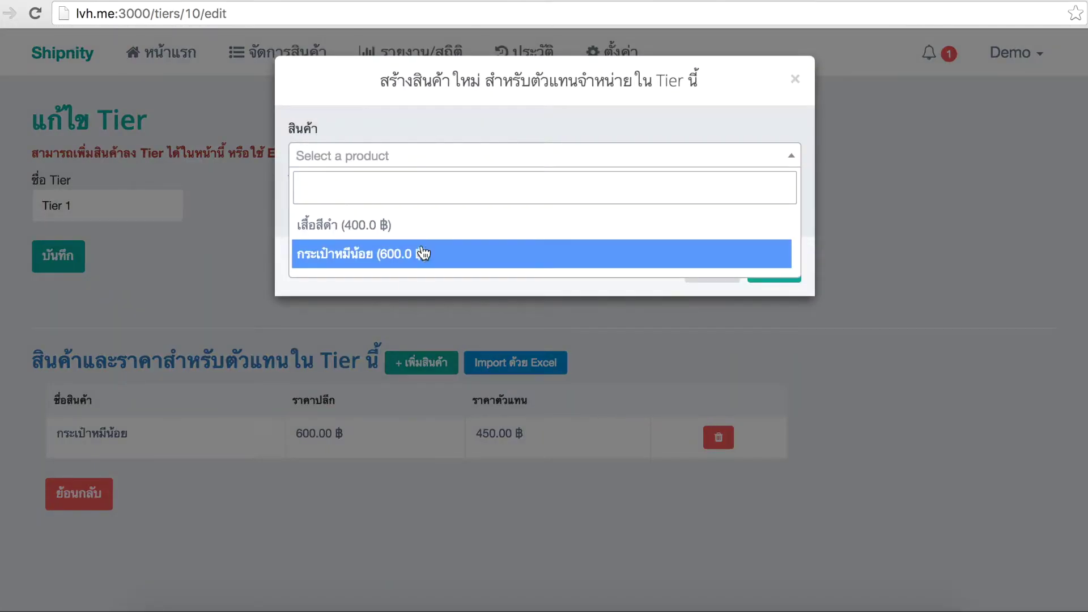
click(436, 230)
click(393, 216)
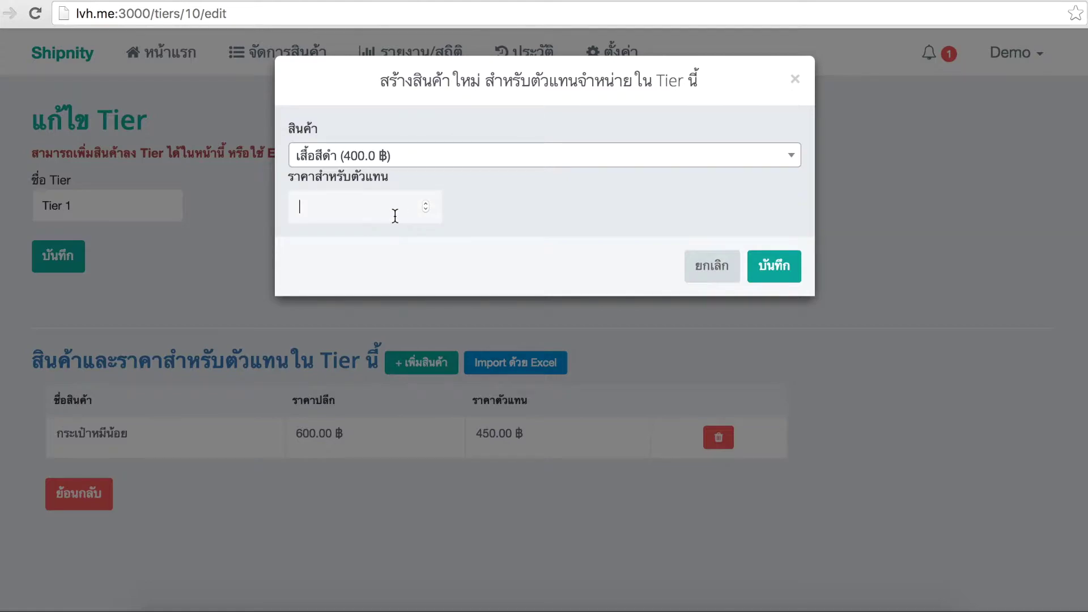
text(300)
click(766, 267)
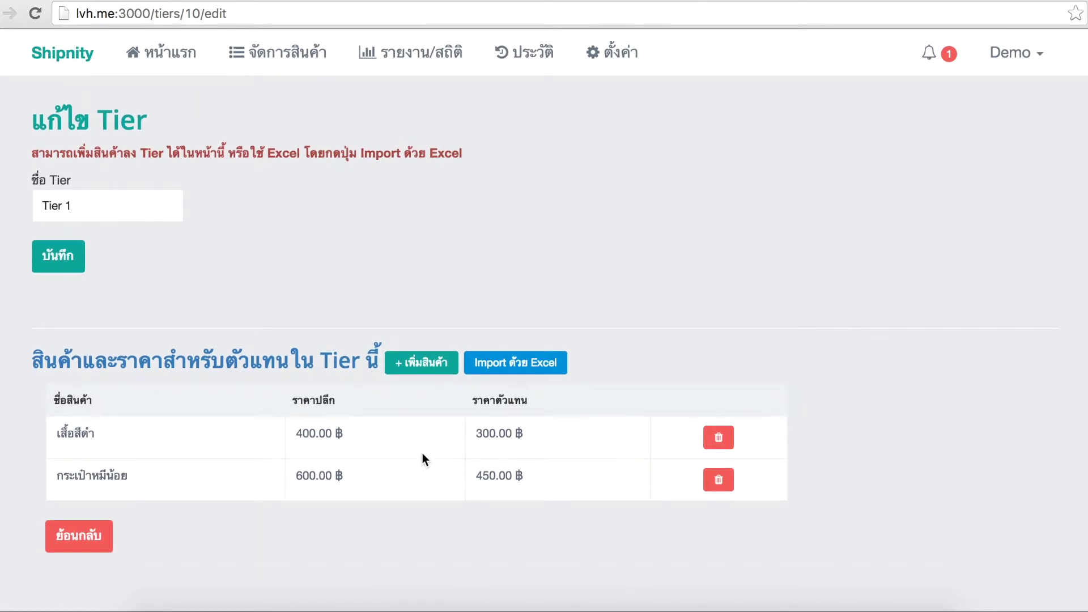
click(522, 372)
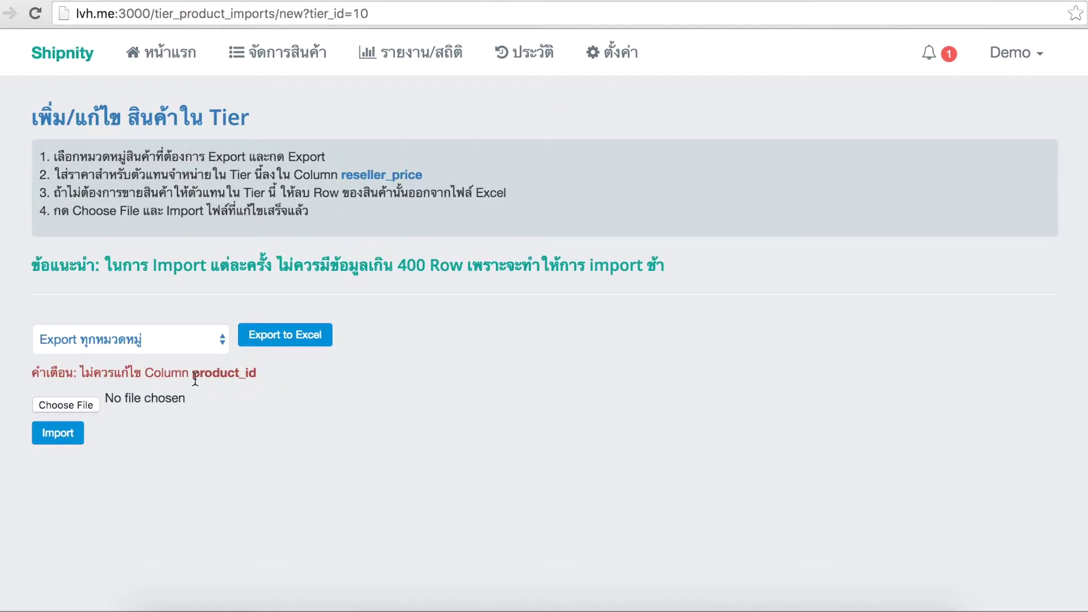
Export the tier's products to tier_products.xls, open it in Excel and widen column D
click(290, 339)
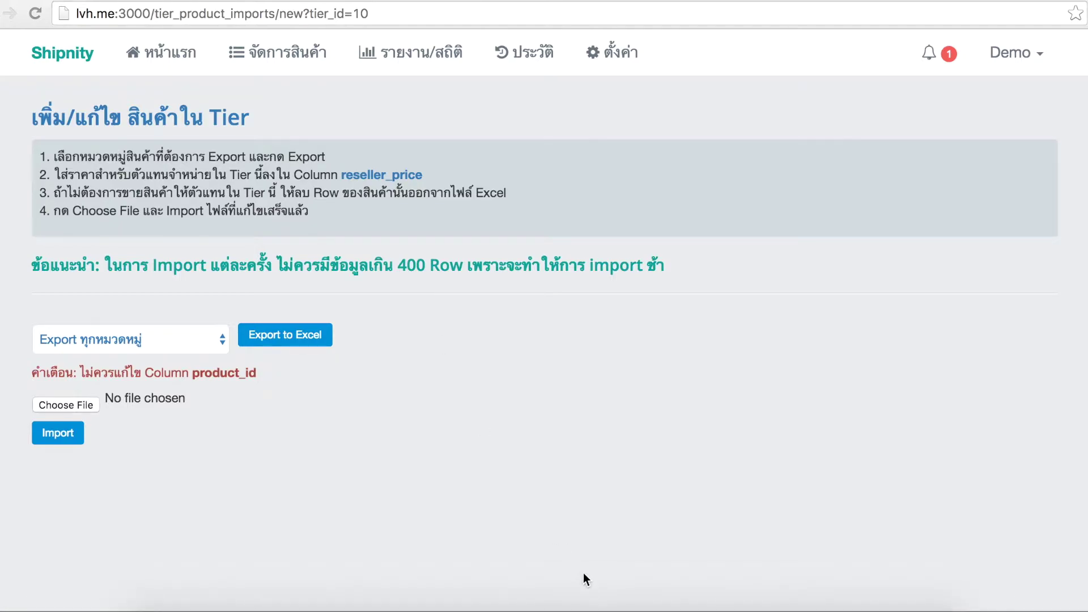
click(599, 604)
click(219, 52)
drag(219, 52, 220, 53)
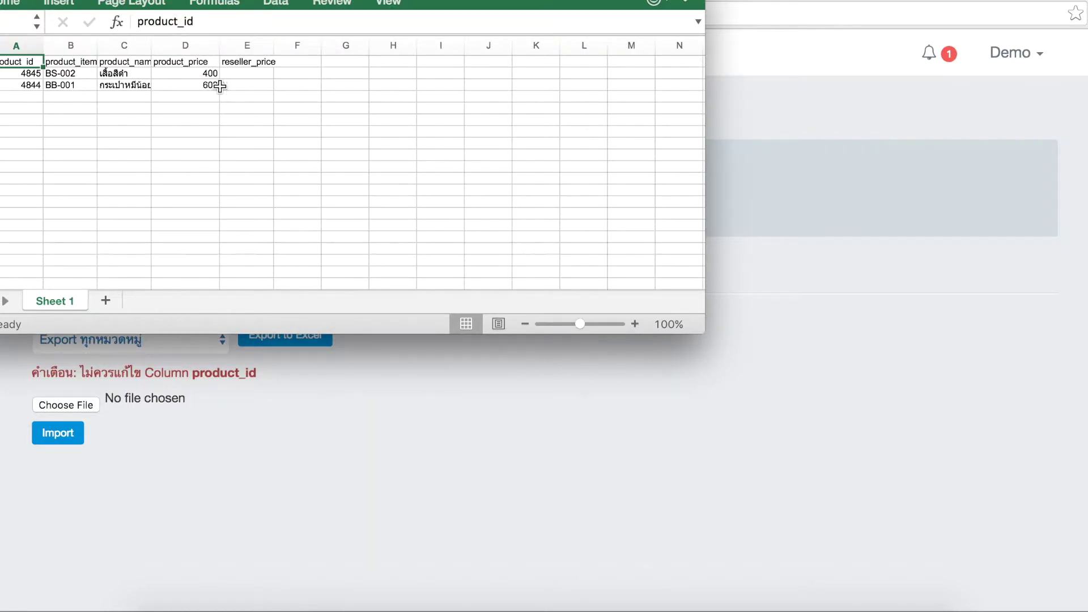
Enter reseller prices 350 in E2 and 500 in E3, then return to the import page
click(240, 75)
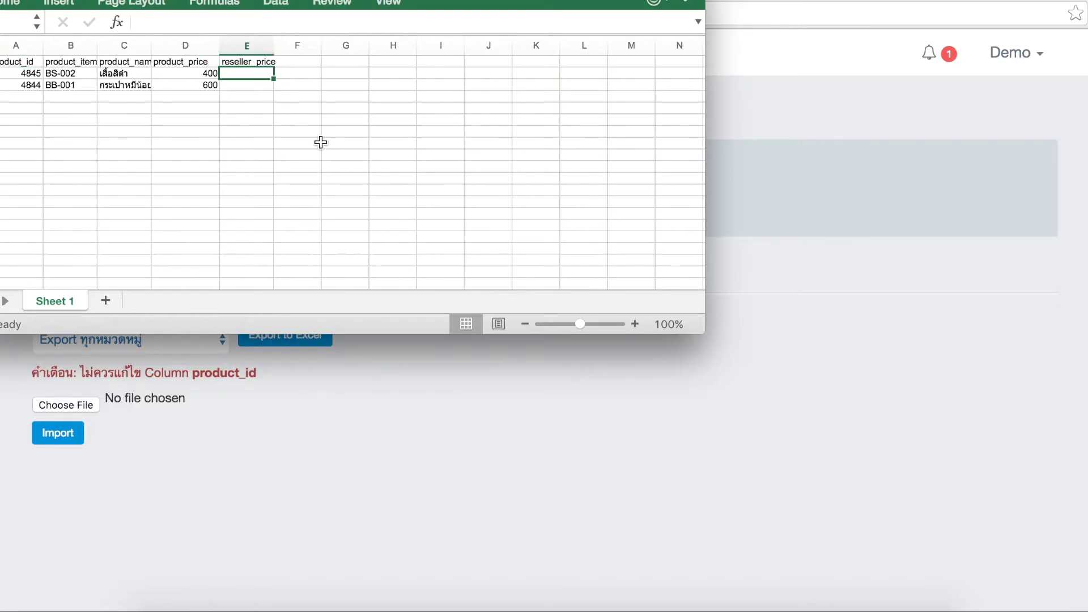
text(350)
key(Return)
text(500)
key(Return)
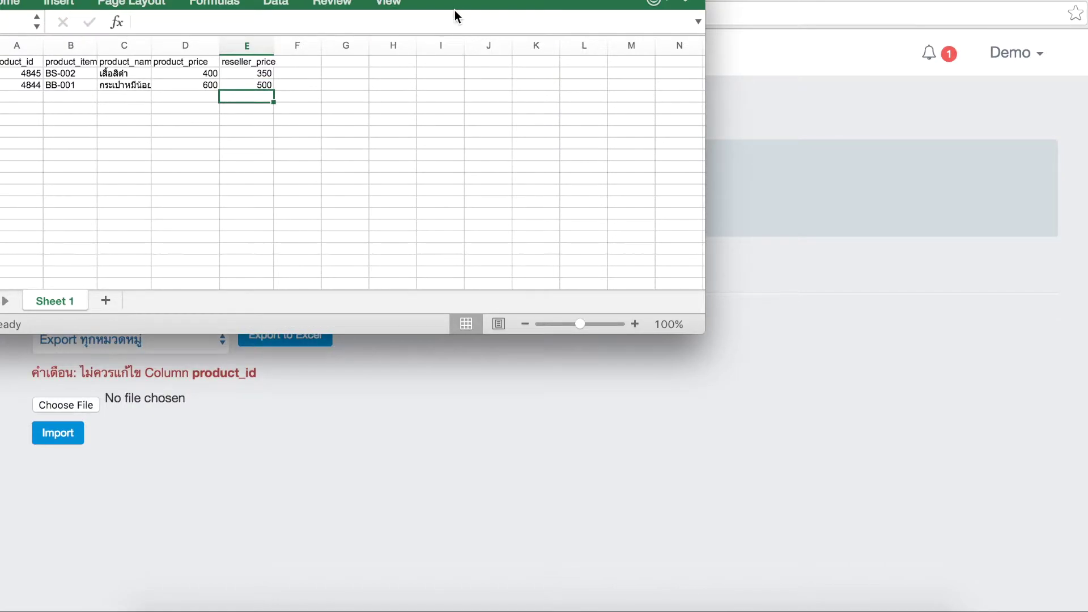
key(super+Tab)
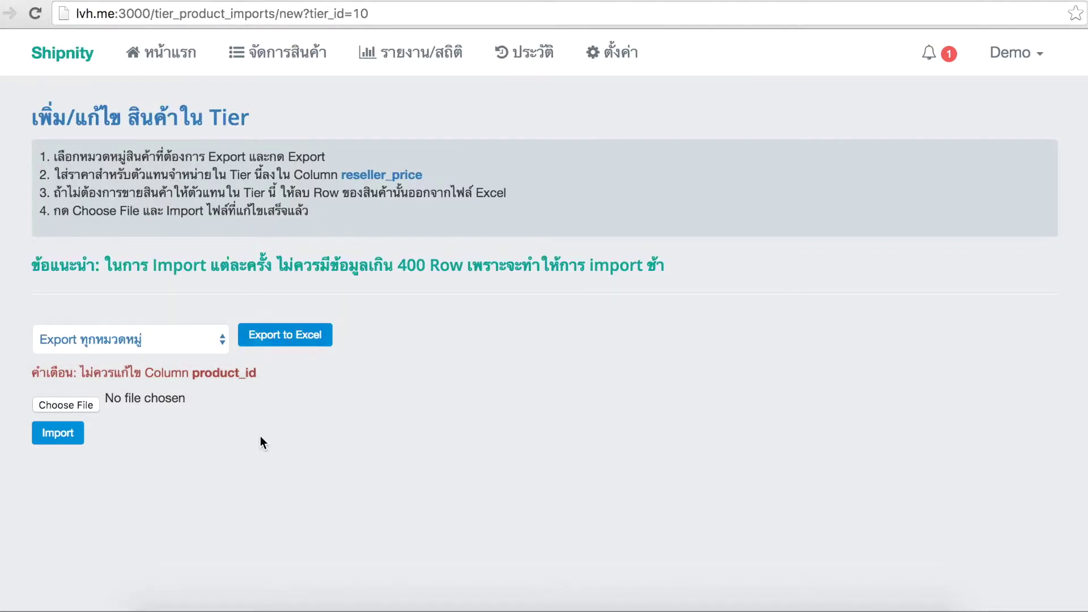
click(90, 406)
Start a new reseller from reseller management in settings and enter the reseller's name
key(Escape)
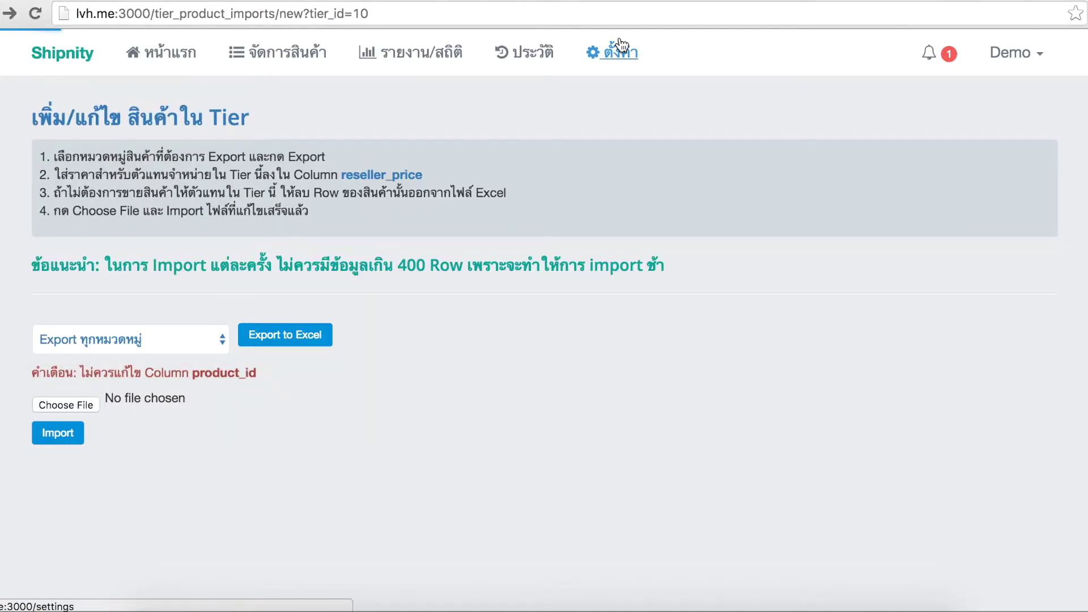
click(620, 46)
click(649, 447)
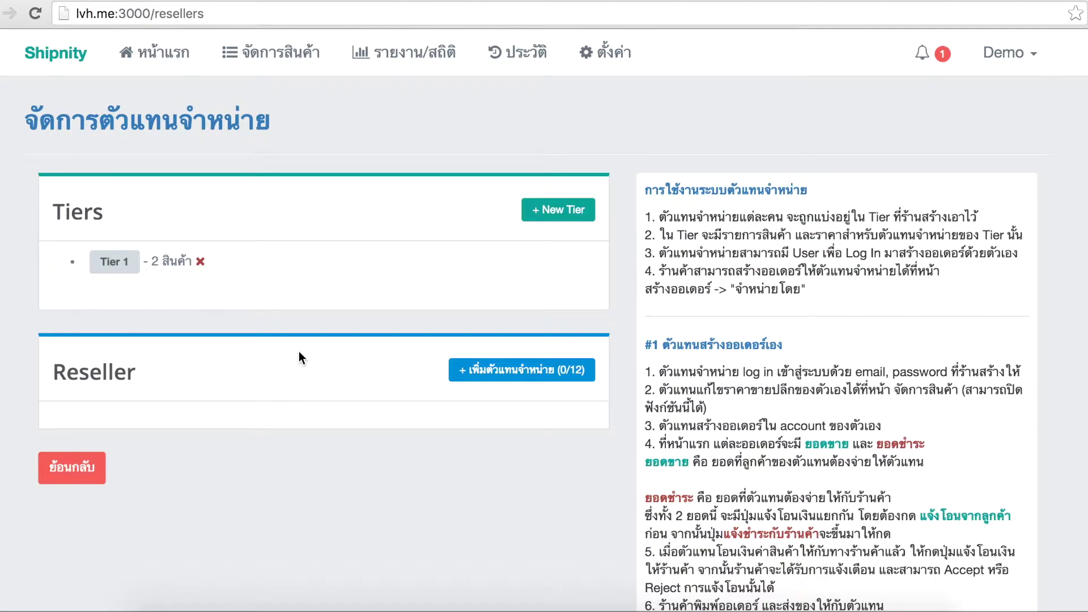
click(500, 371)
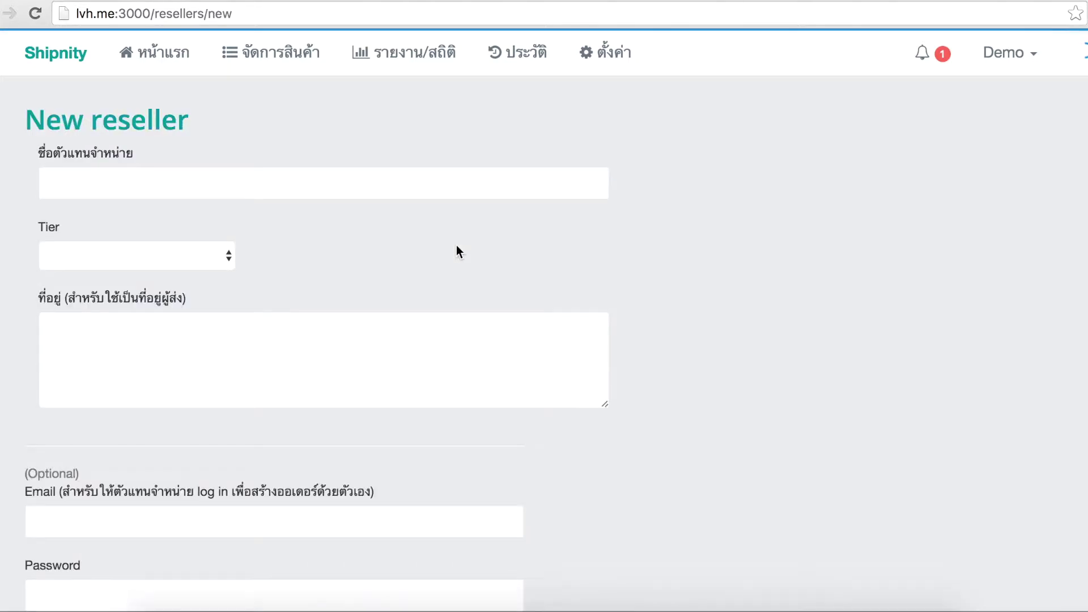
scroll(348, 221, down, 3)
scroll(348, 221, up, 3)
click(335, 187)
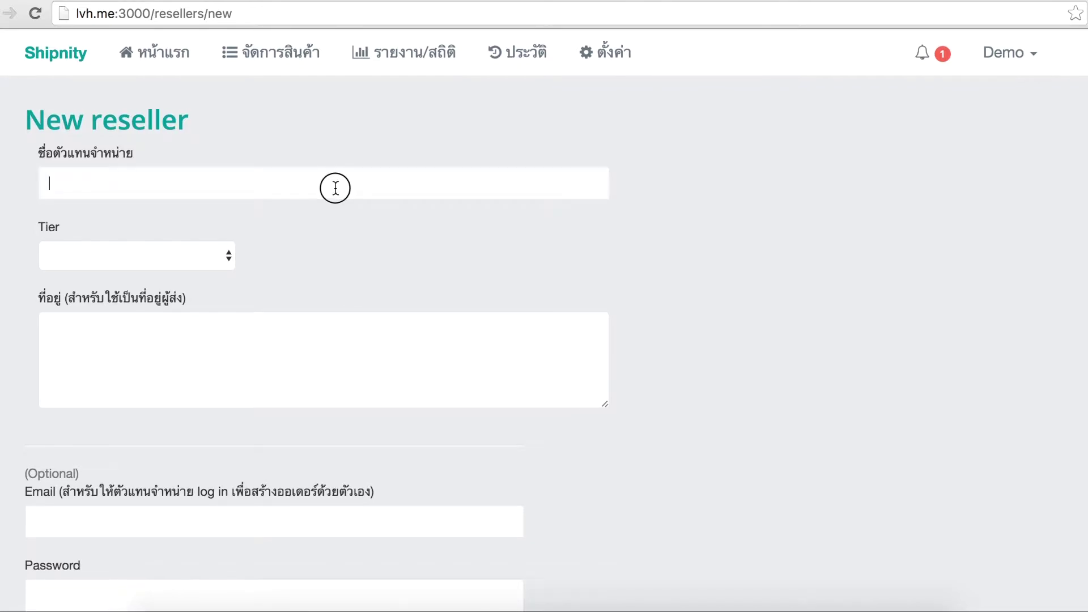
text(พี่ตุ้ม)
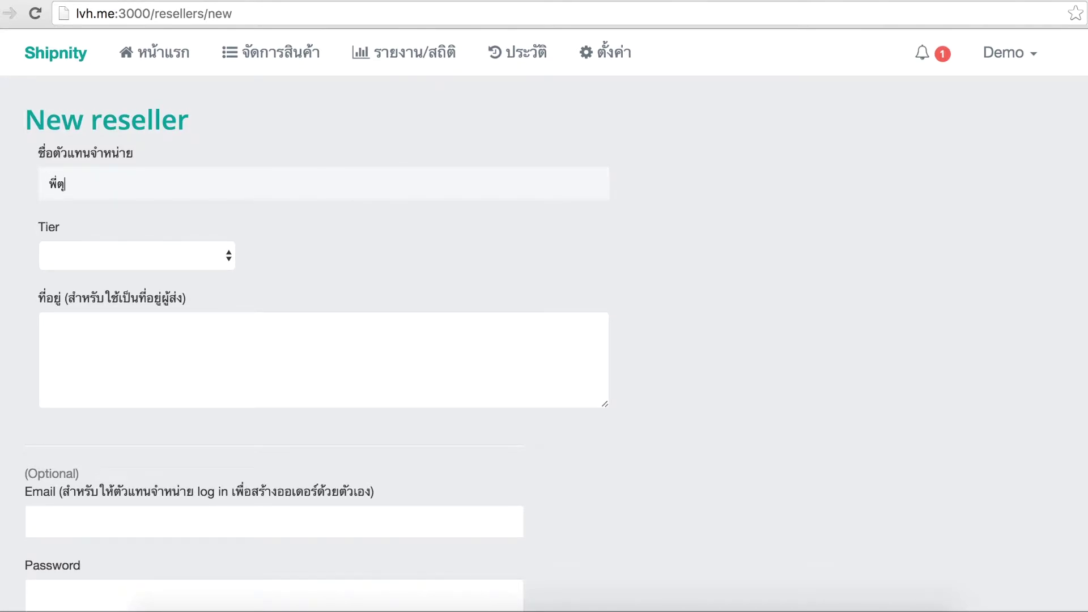
Choose Tier 1 as the new reseller's tier
scroll(311, 213, down, 2)
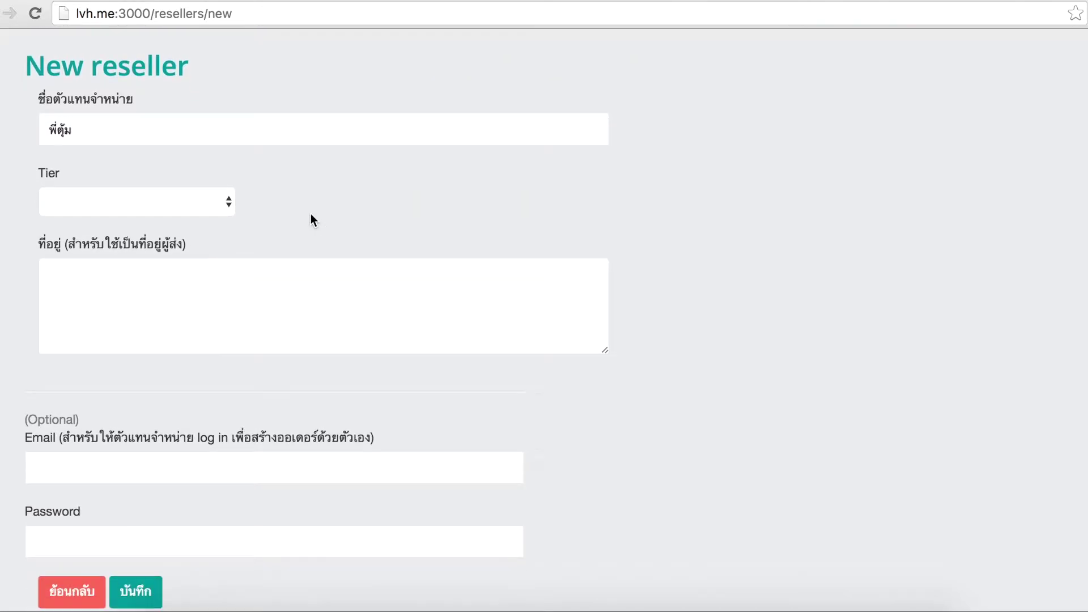
click(200, 198)
click(263, 163)
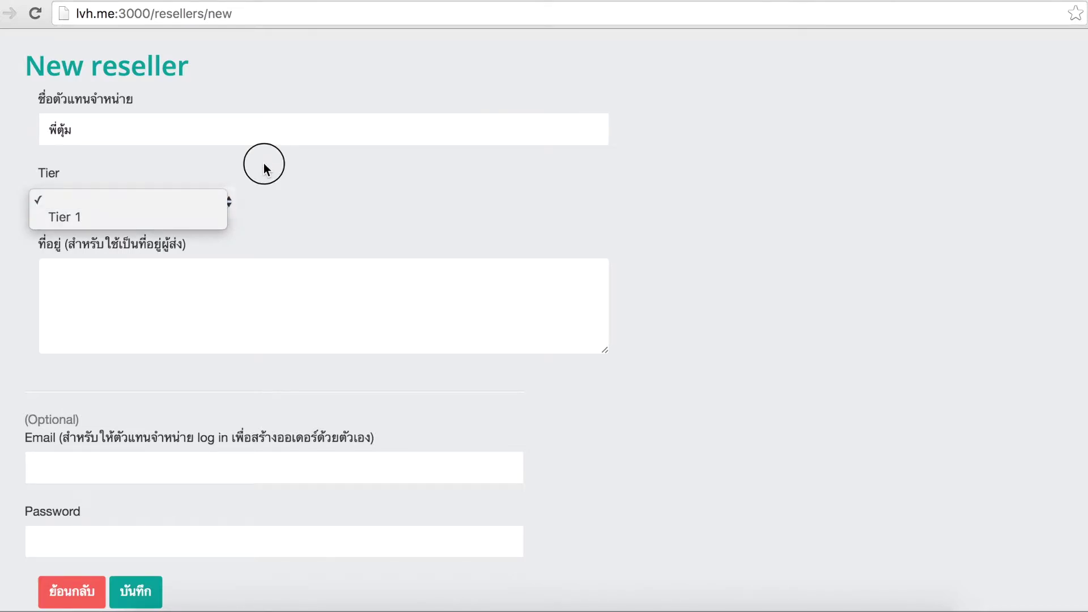
click(226, 202)
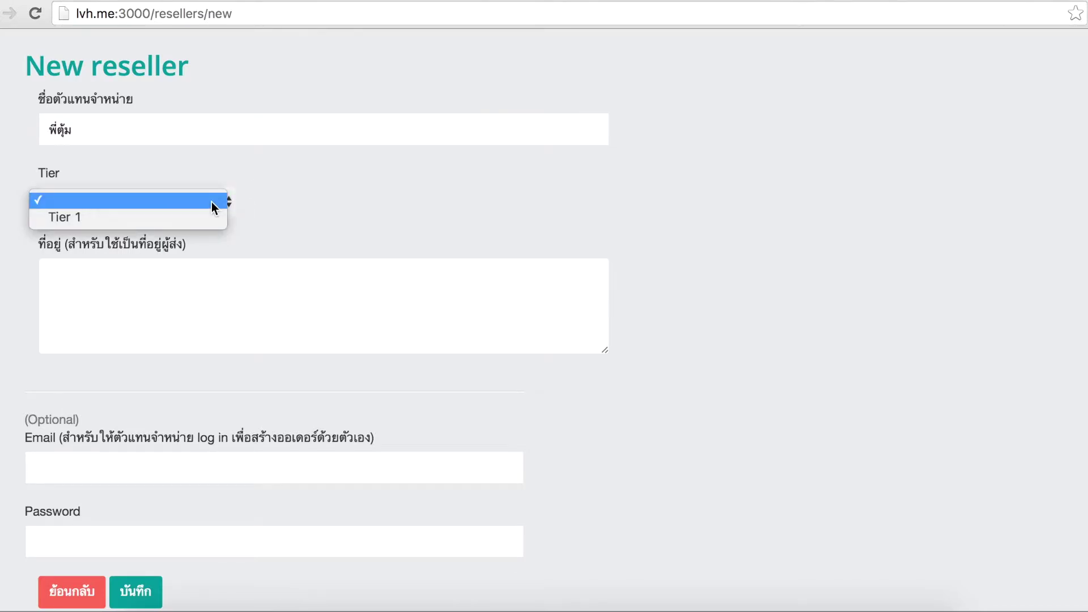
click(193, 203)
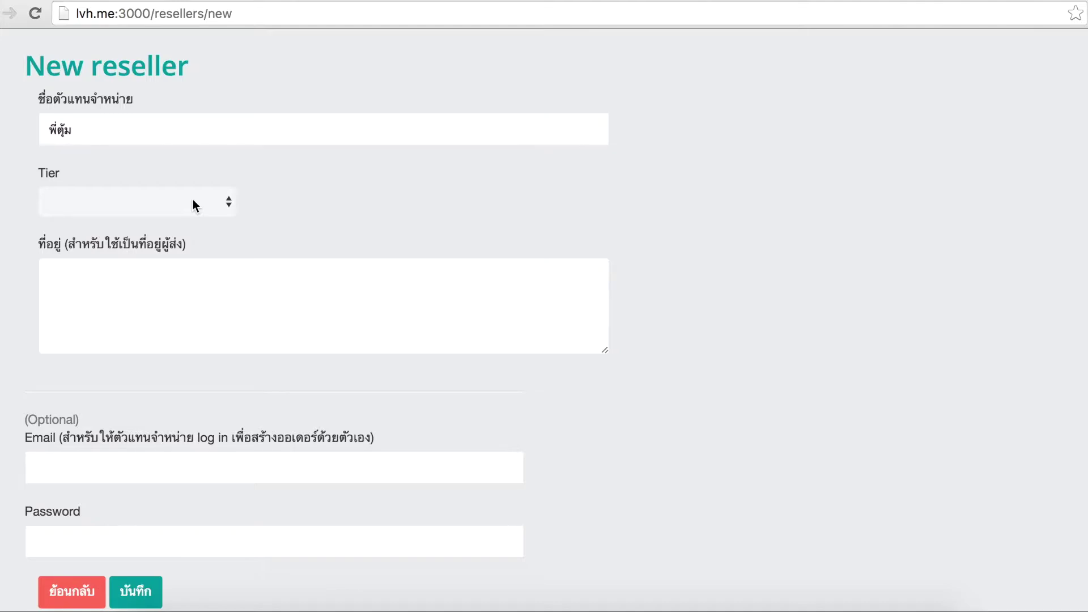
scroll(198, 212, down, 1)
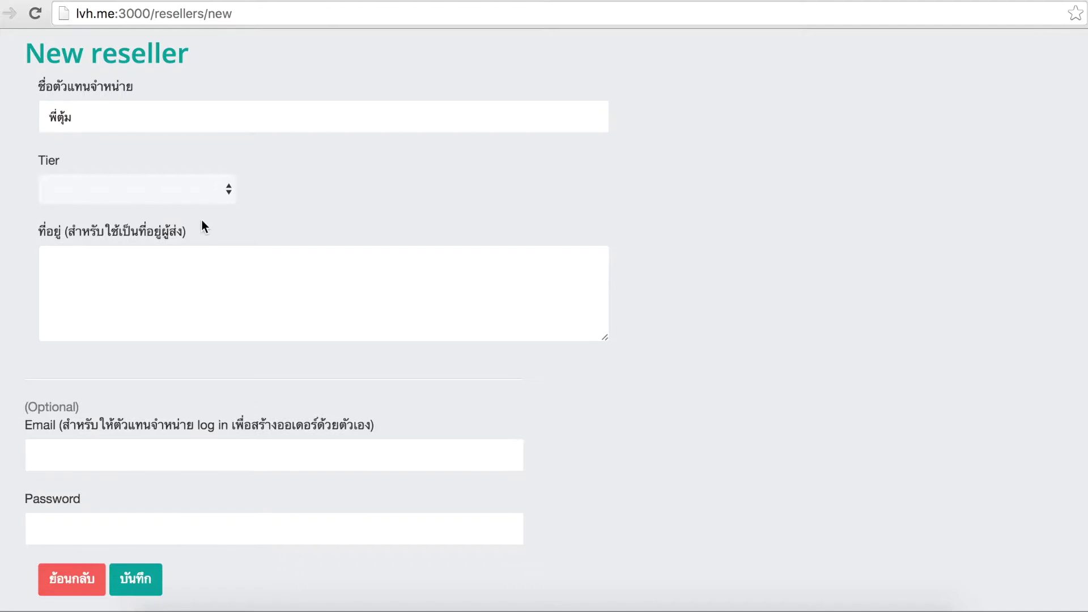
click(207, 191)
click(202, 205)
click(220, 278)
click(276, 370)
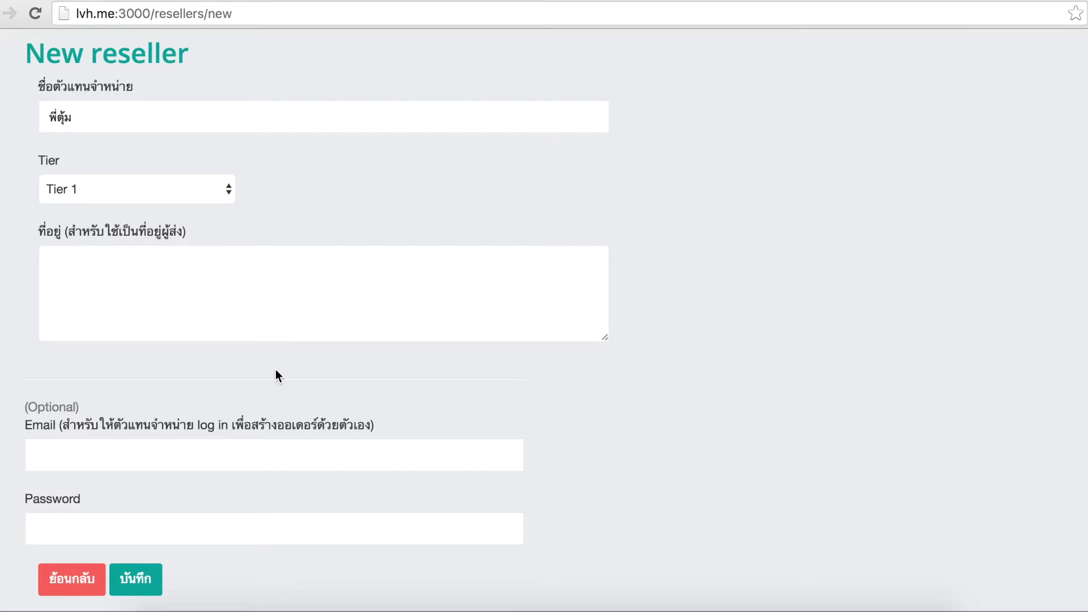
scroll(275, 376, down, 1)
Enter the reseller's login e-mail and account password
click(245, 457)
click(207, 525)
click(238, 456)
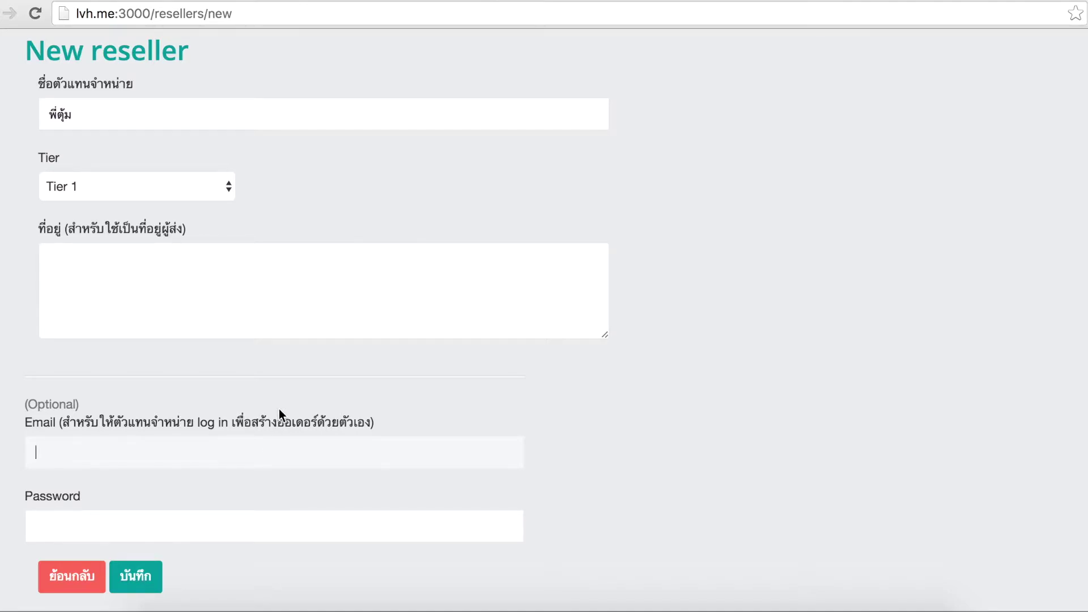
key(Tab)
text(password)
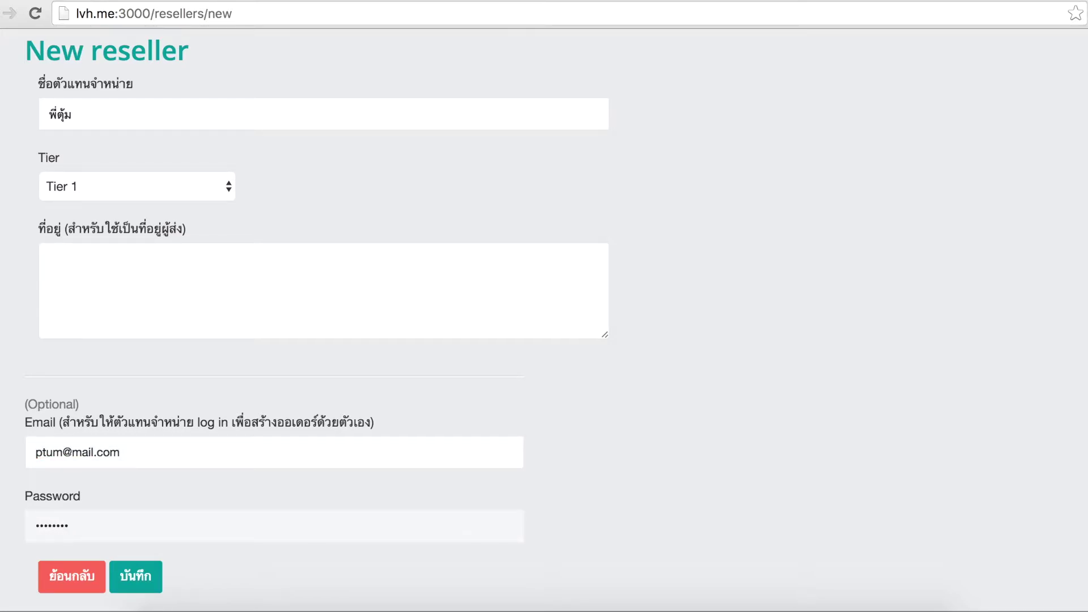
Enter the reseller's two-line shipping address and save the new reseller
click(229, 289)
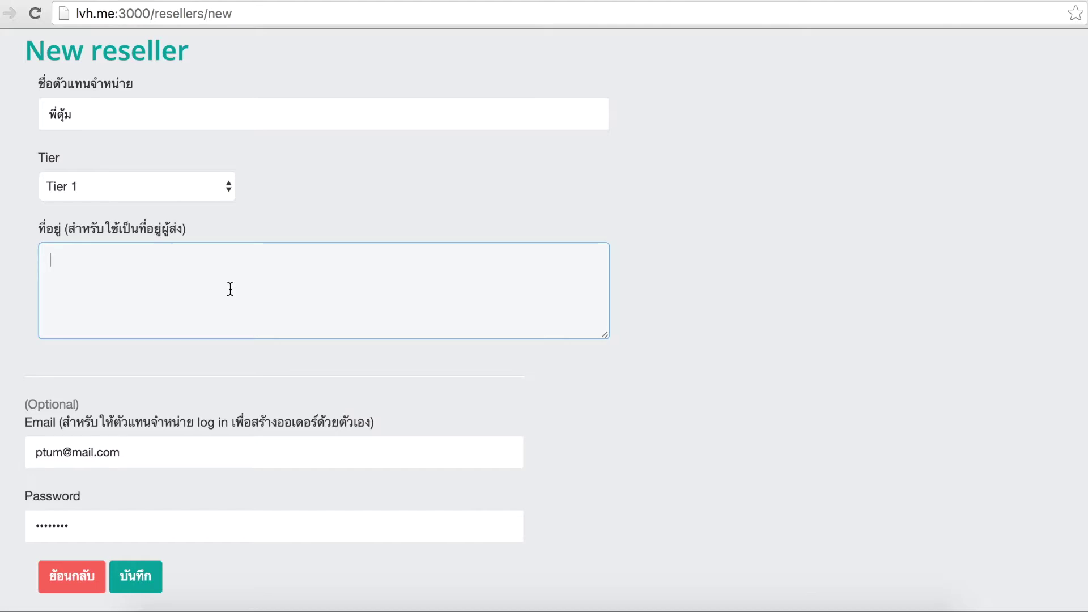
text(1122/3344)
key(Return)
text(กทม. 10555)
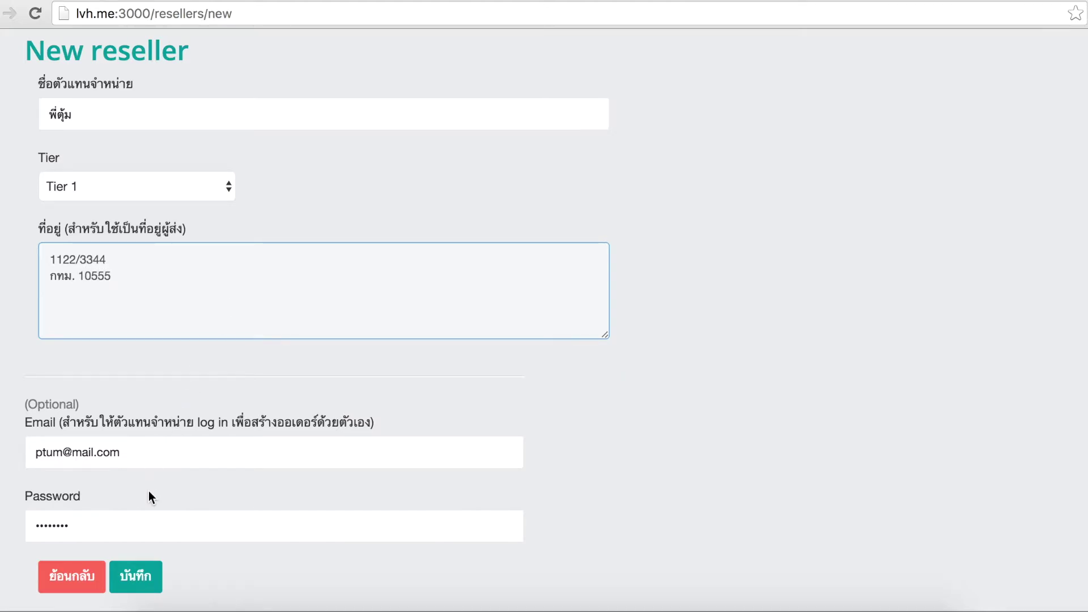
click(147, 574)
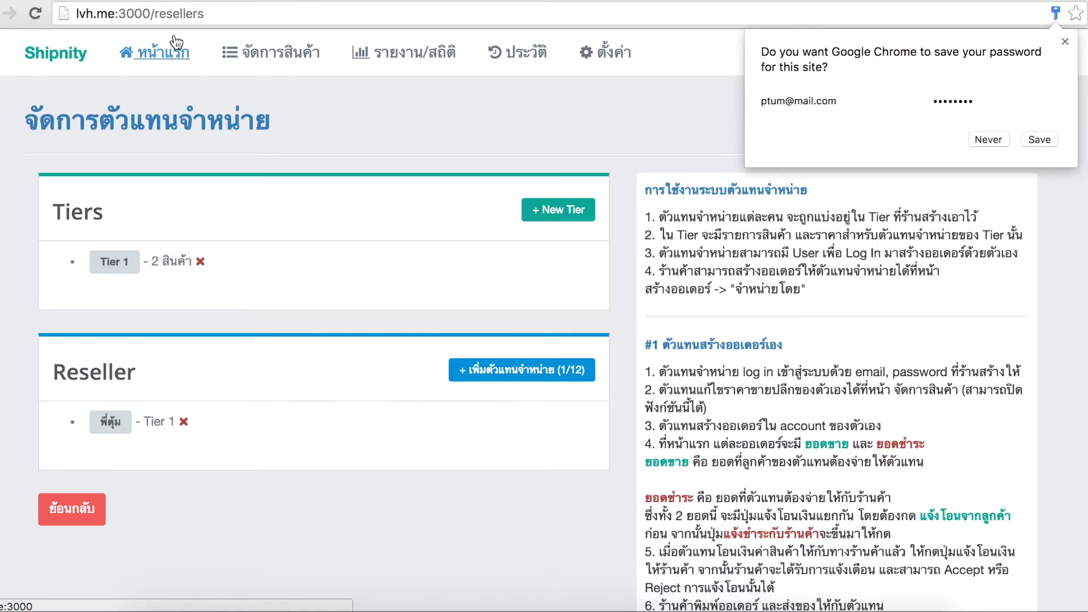
Start a new order from the dashboard, sold by the new reseller instead of Demo
click(176, 43)
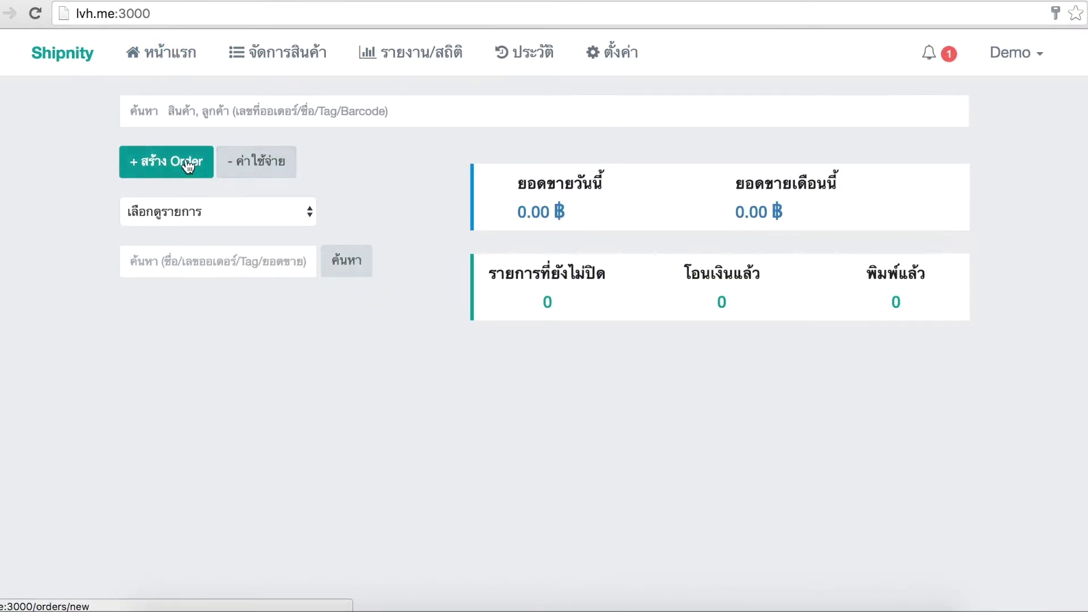
click(187, 164)
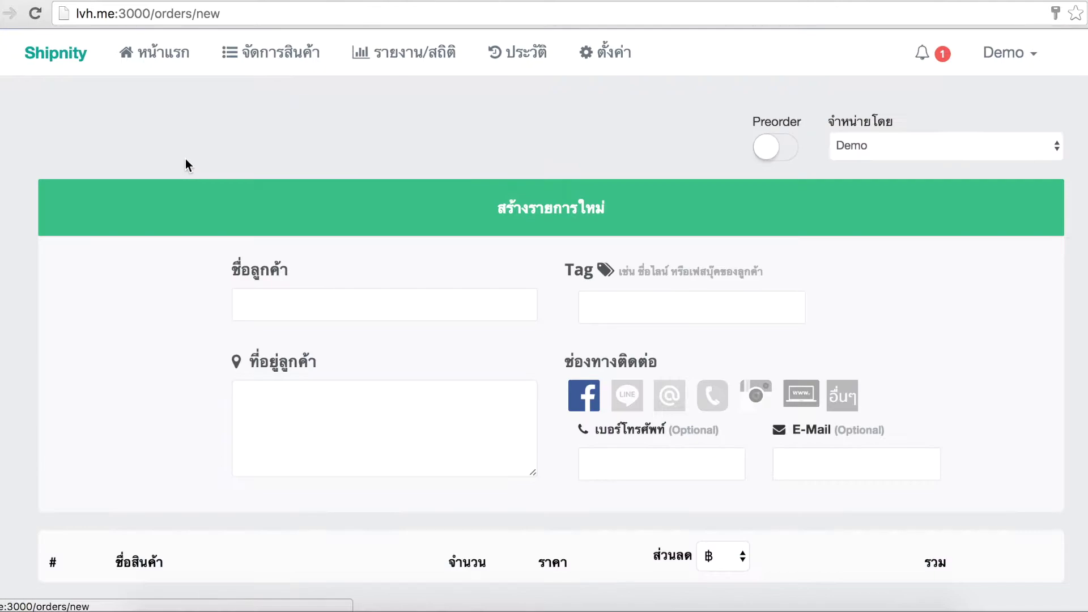
scroll(287, 185, down, 2)
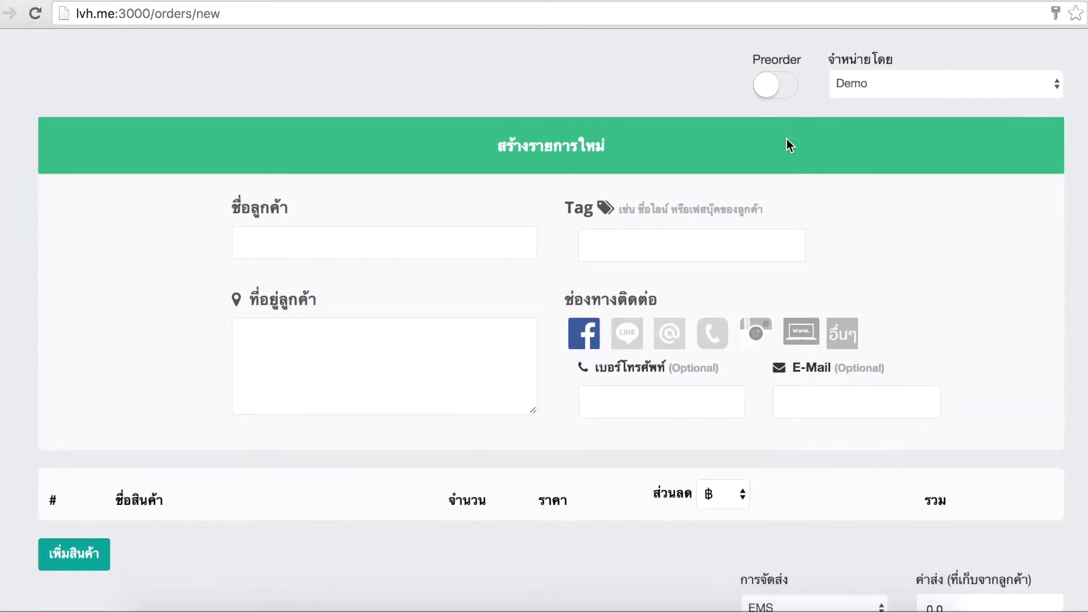
click(865, 87)
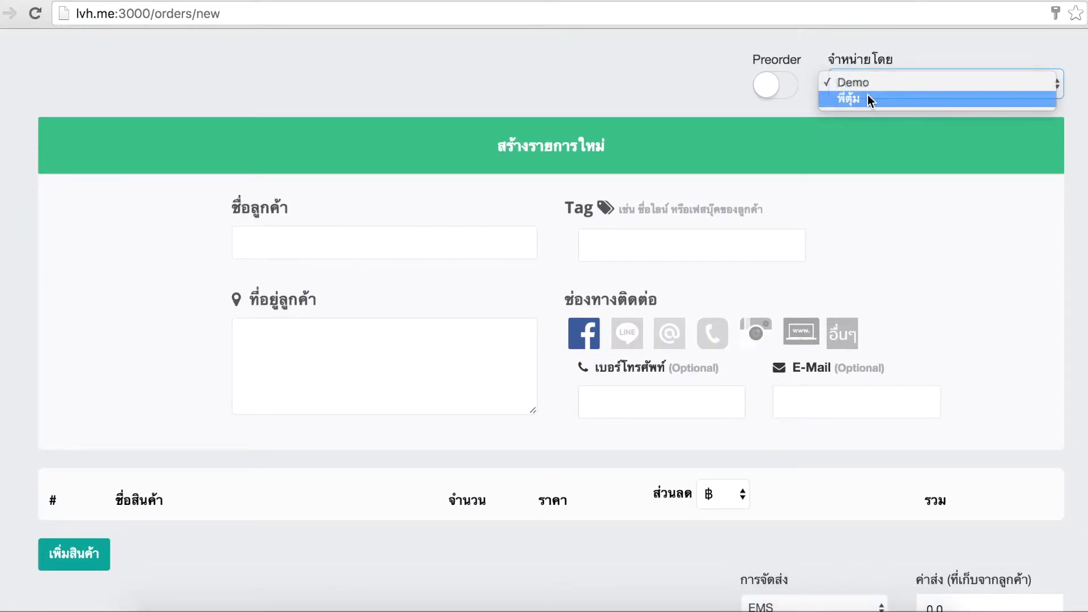
click(870, 96)
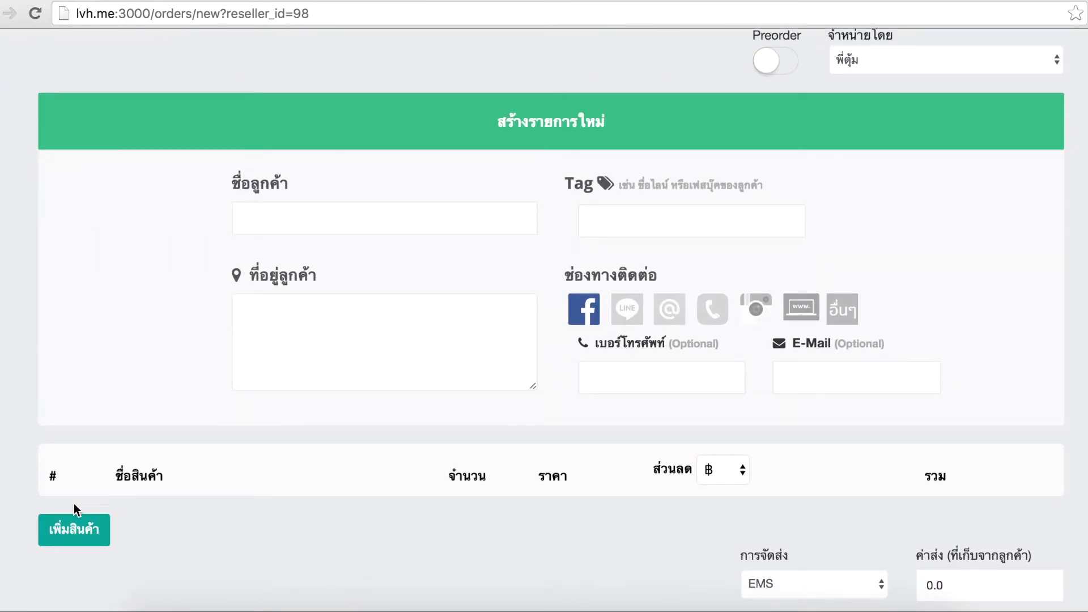
click(75, 533)
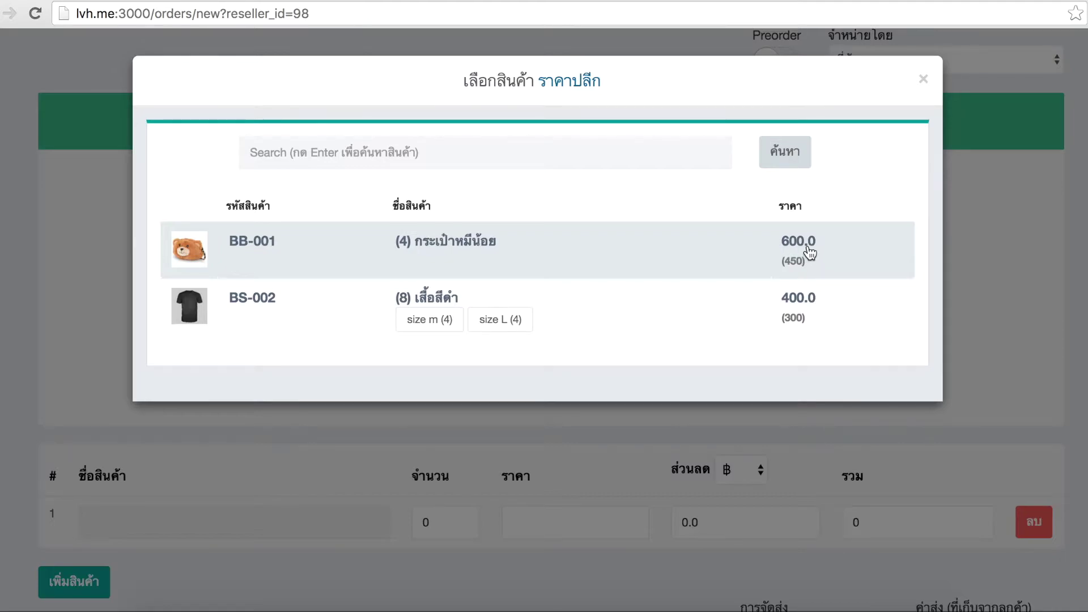
Add กระเป๋าหมีน้อย (BB-001) to the order and save it, showing a 450.00 ฿ sale
click(801, 248)
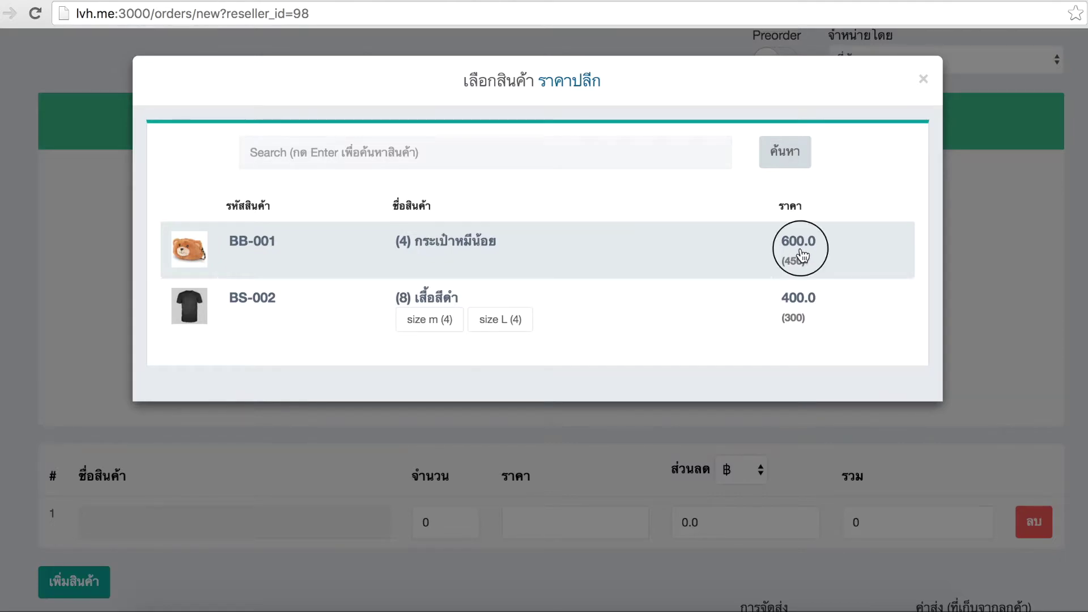
scroll(500, 352, down, 3)
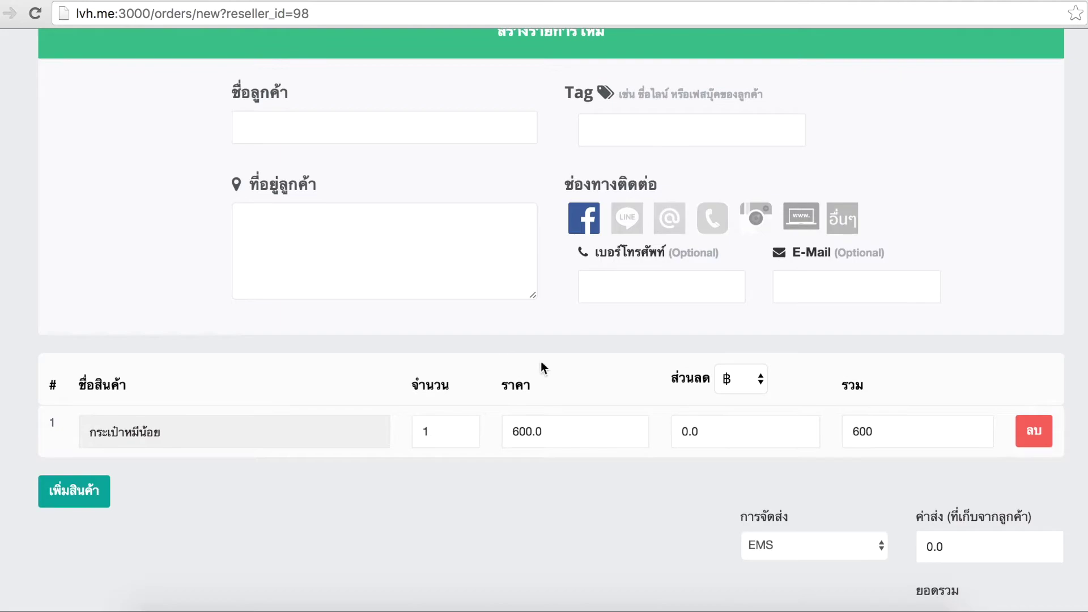
scroll(730, 406, down, 3)
click(1041, 582)
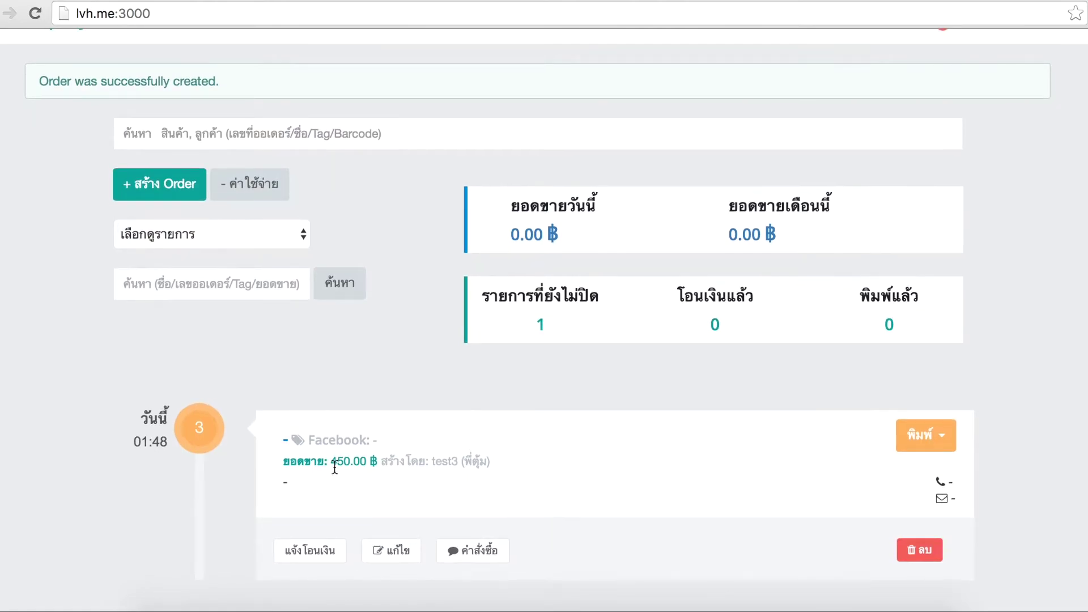
drag(334, 466, 384, 441)
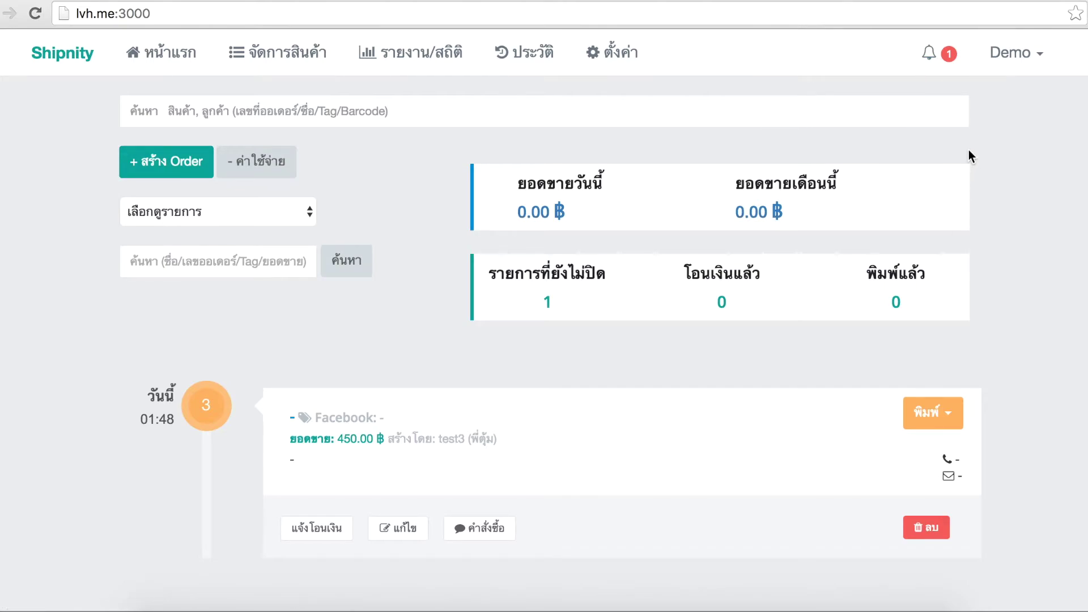
Delete the reseller's order, then sign out of the Demo owner account to the sign-in page
click(930, 533)
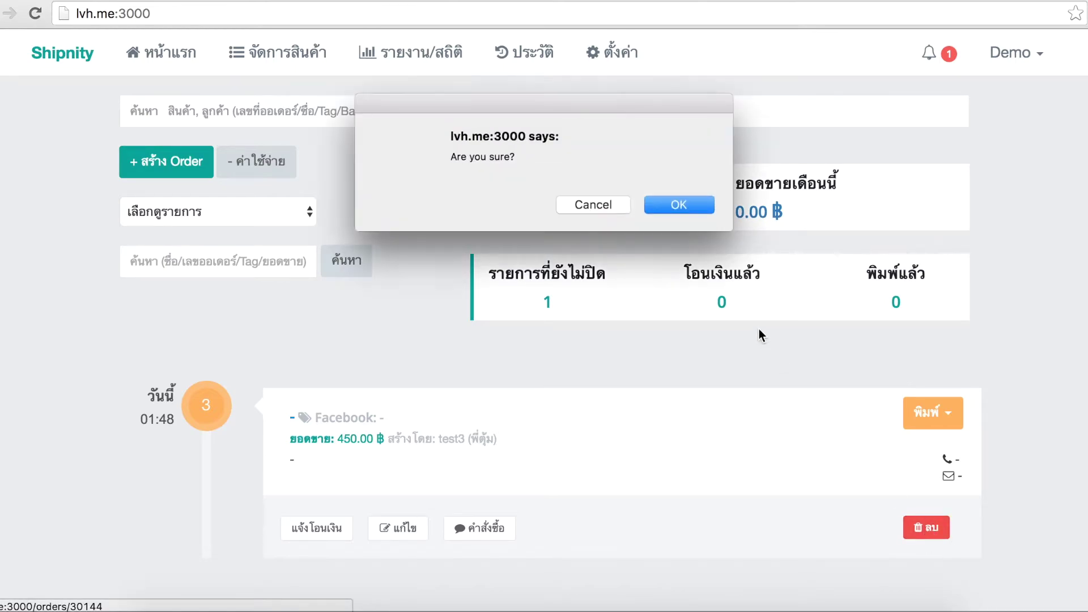
click(696, 200)
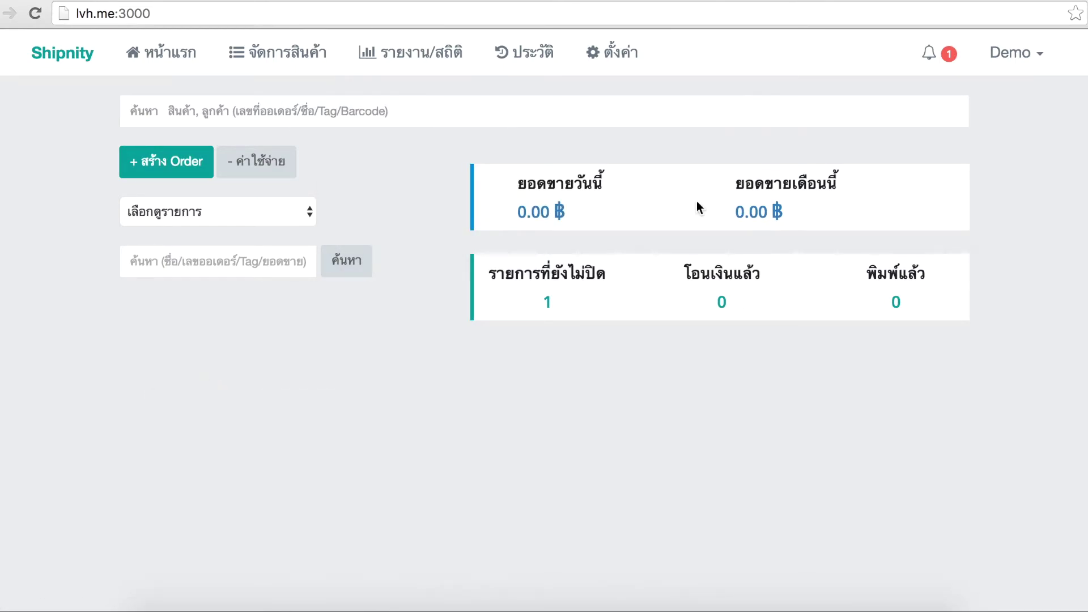
click(967, 48)
click(1014, 52)
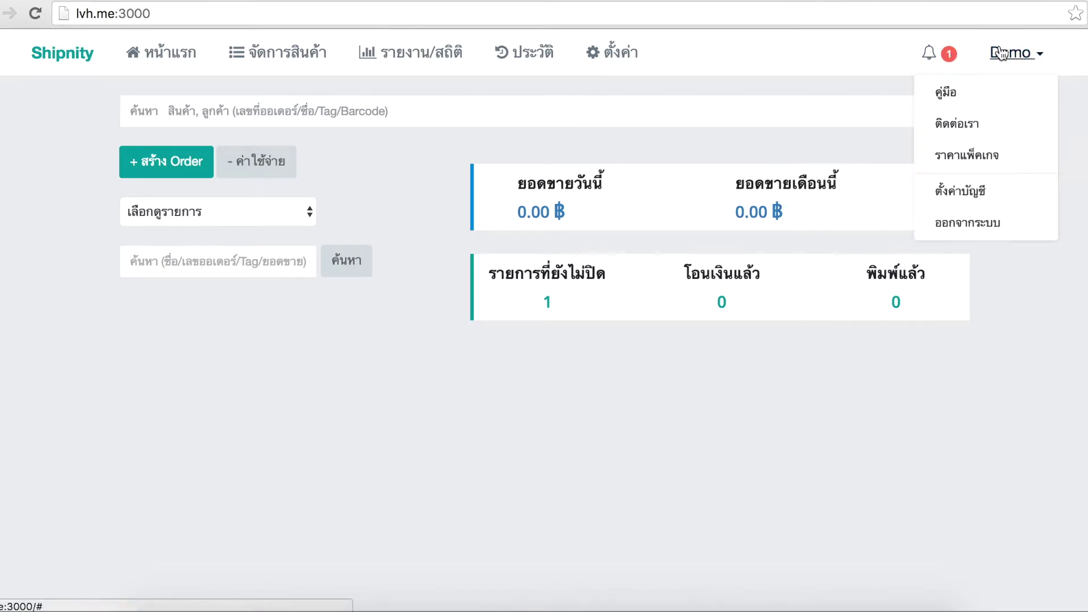
click(968, 222)
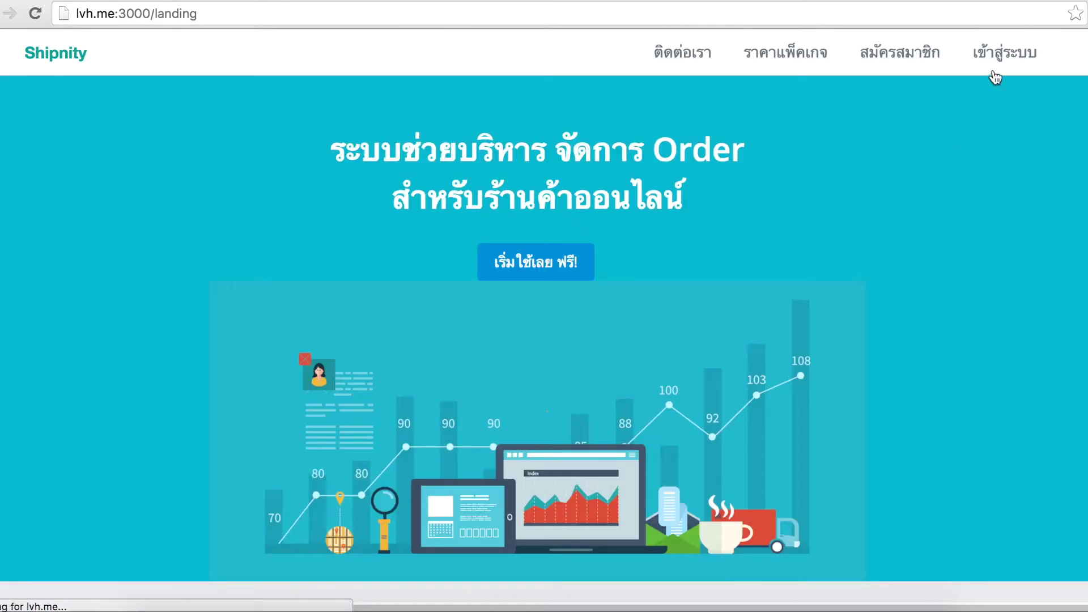
click(991, 67)
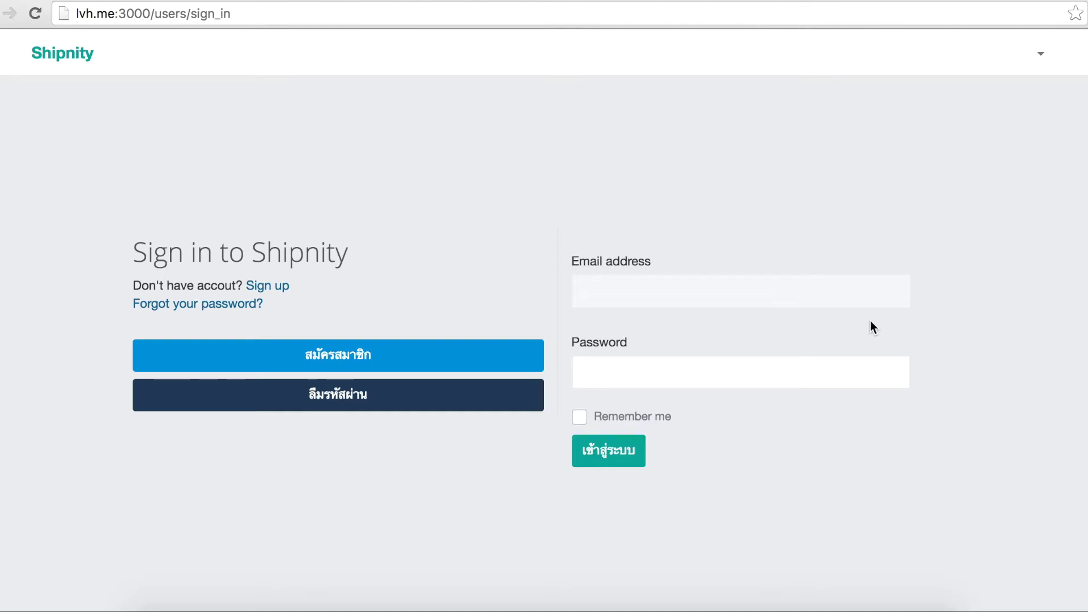
Sign in with the reseller's e-mail and password, then view the monthly sales report
key(Tab)
text(12345678)
click(628, 291)
key(BackSpace)
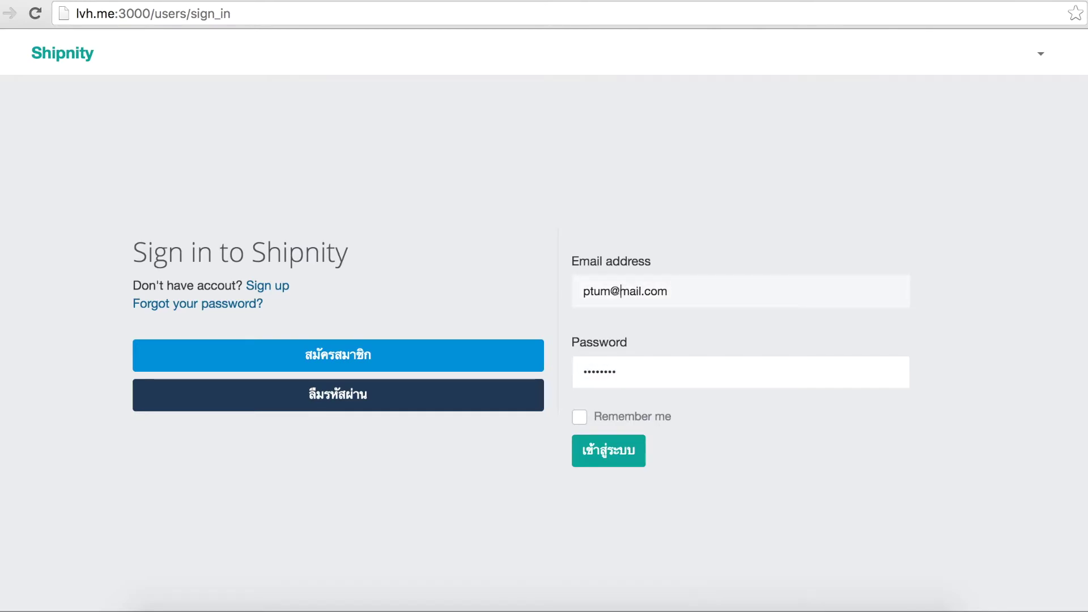
click(621, 455)
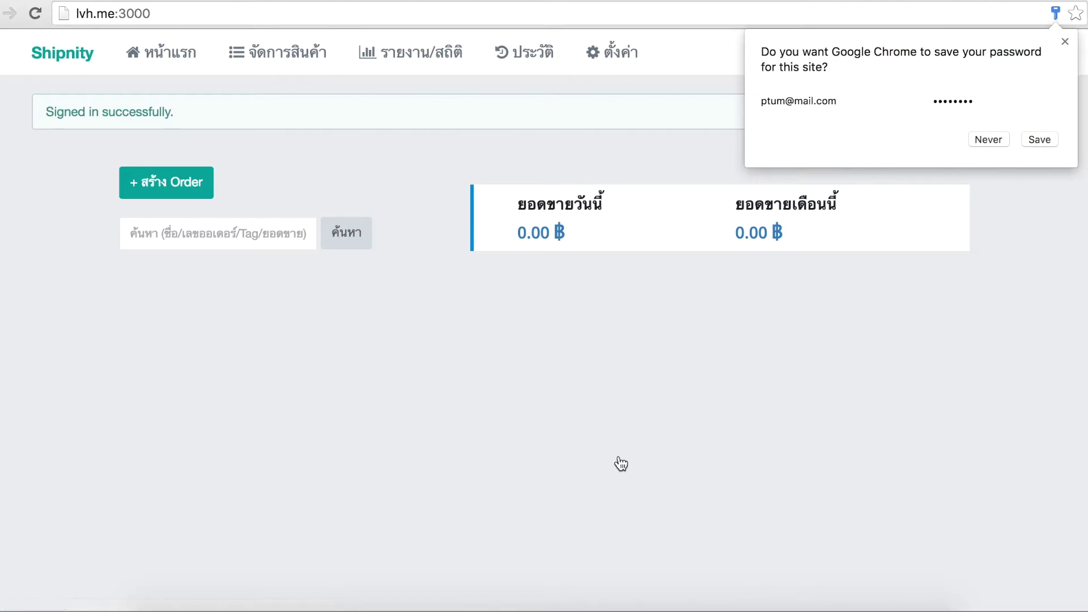
click(621, 464)
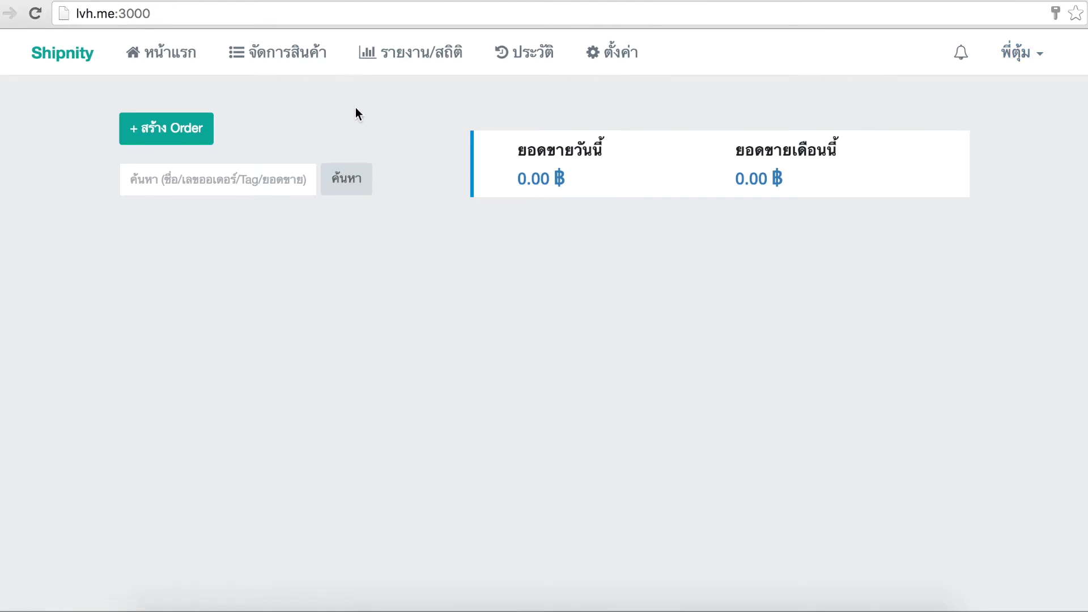
click(405, 54)
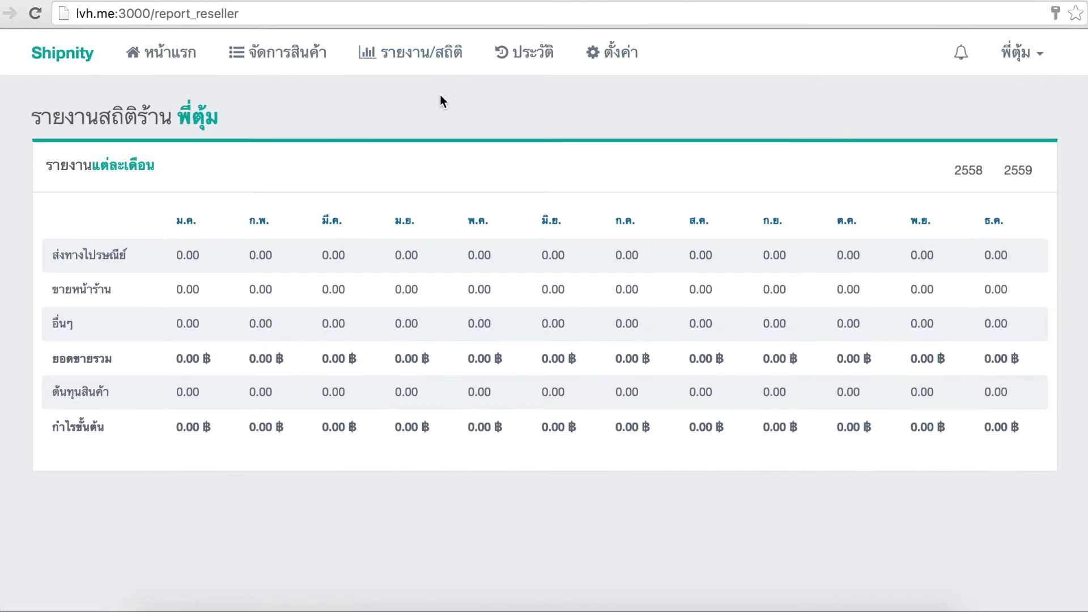
Look over the order history and shop settings pages, then open the reseller's product list
click(514, 62)
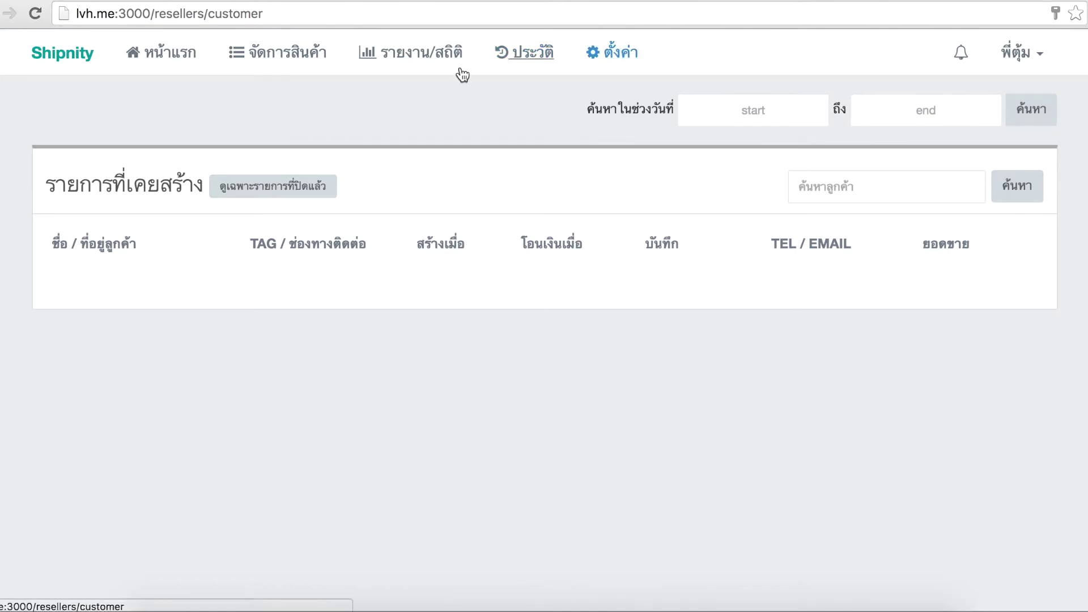
click(596, 68)
scroll(254, 287, down, 3)
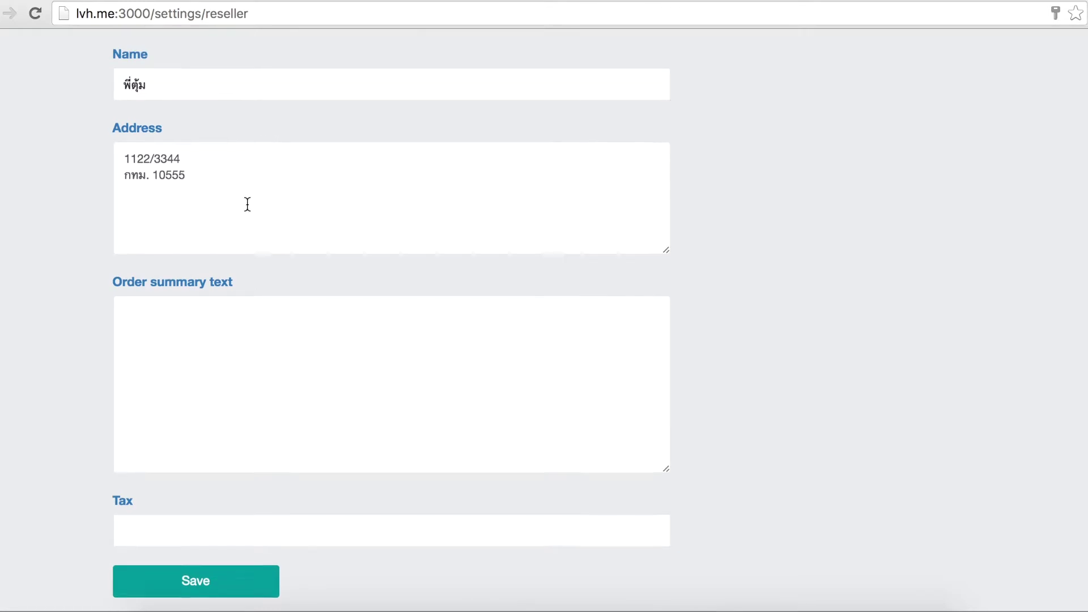
scroll(227, 215, up, 3)
click(299, 57)
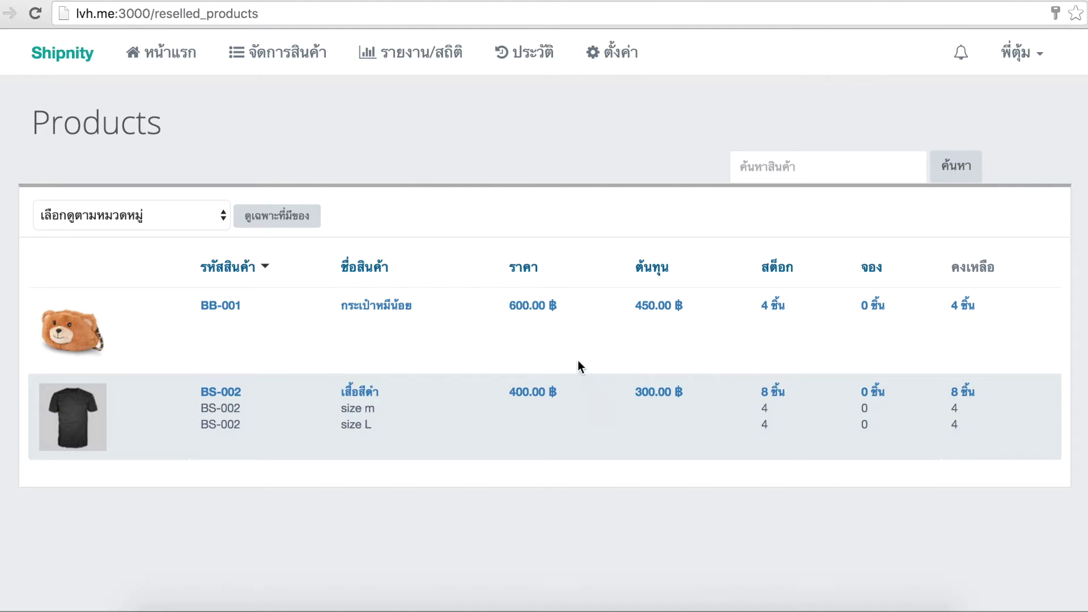
Reprice BB-001 to 650 ฿ and BS-002 to 450 ฿, then return to the home dashboard
click(537, 304)
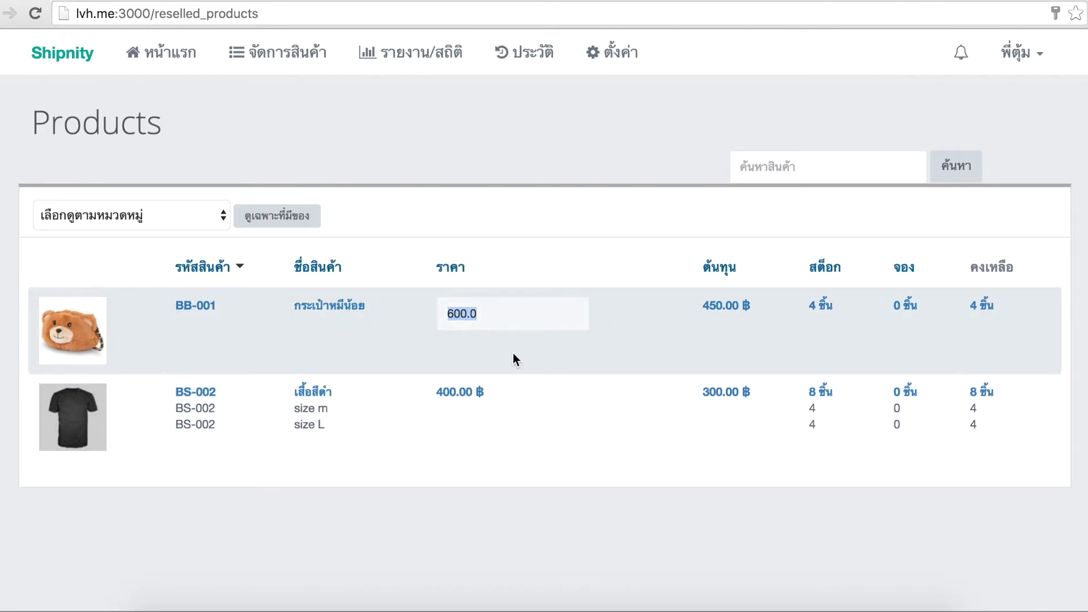
text(650)
key(Return)
click(523, 389)
text(450)
key(Return)
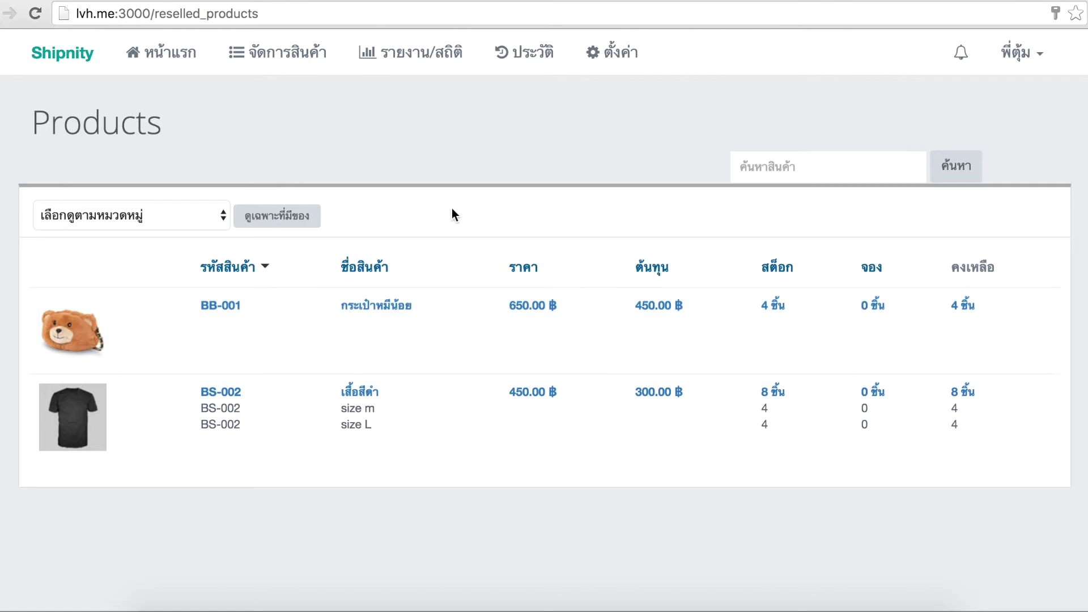
click(162, 52)
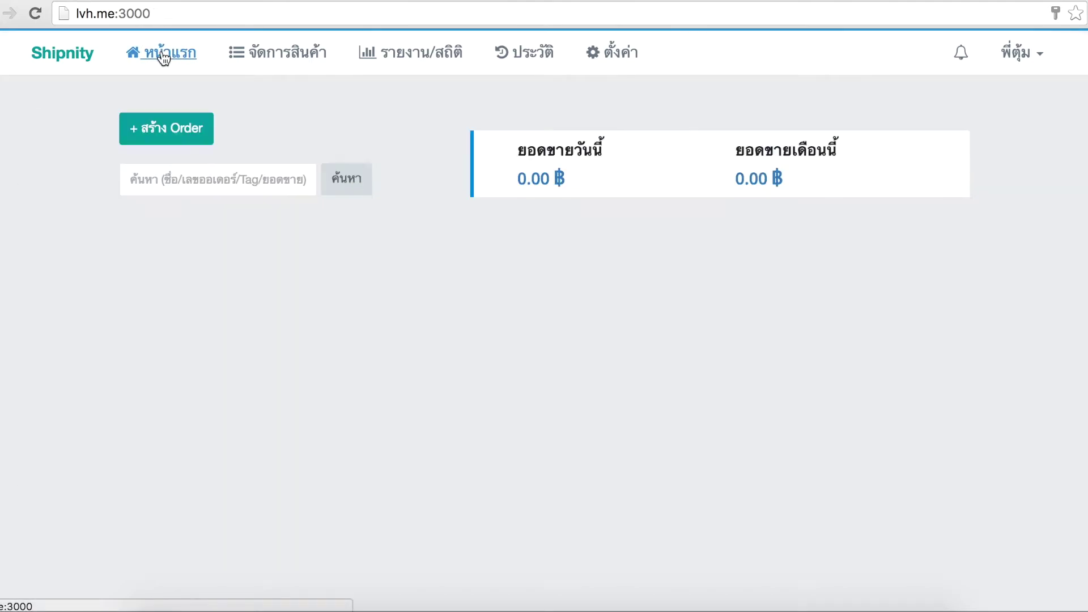
Start a new order and enter the customer's name, a customer tag and their delivery address
click(187, 130)
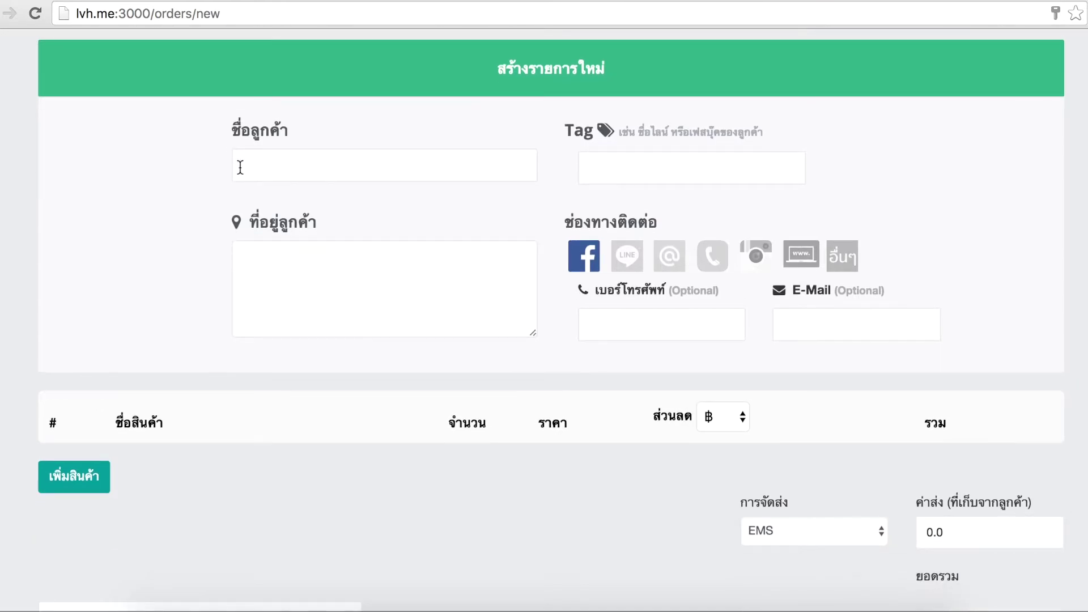
click(240, 168)
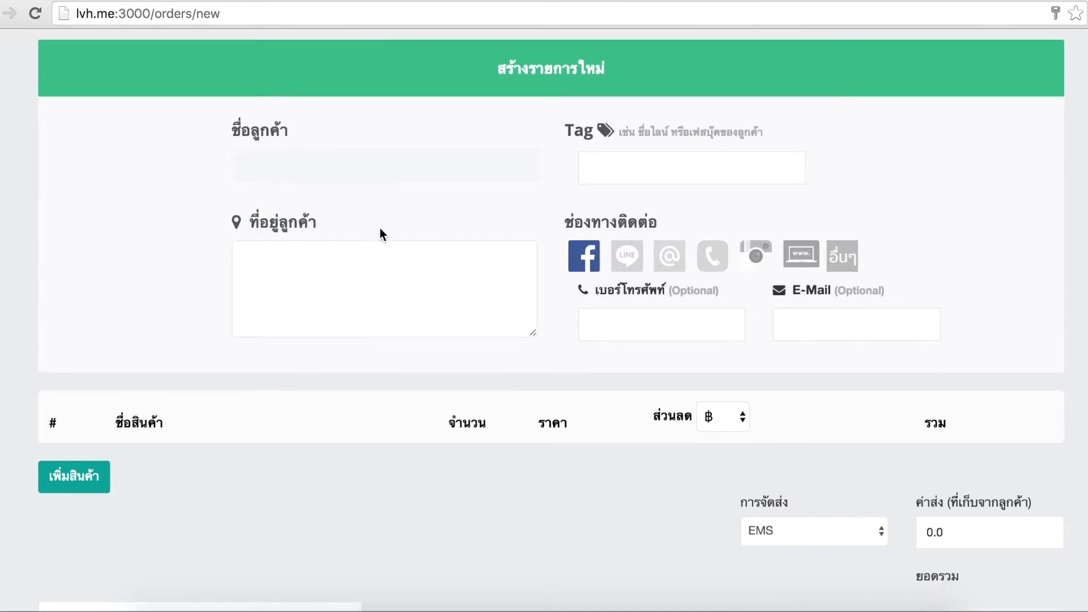
text(ลูกค้าพี่ตุ้ม)
click(589, 168)
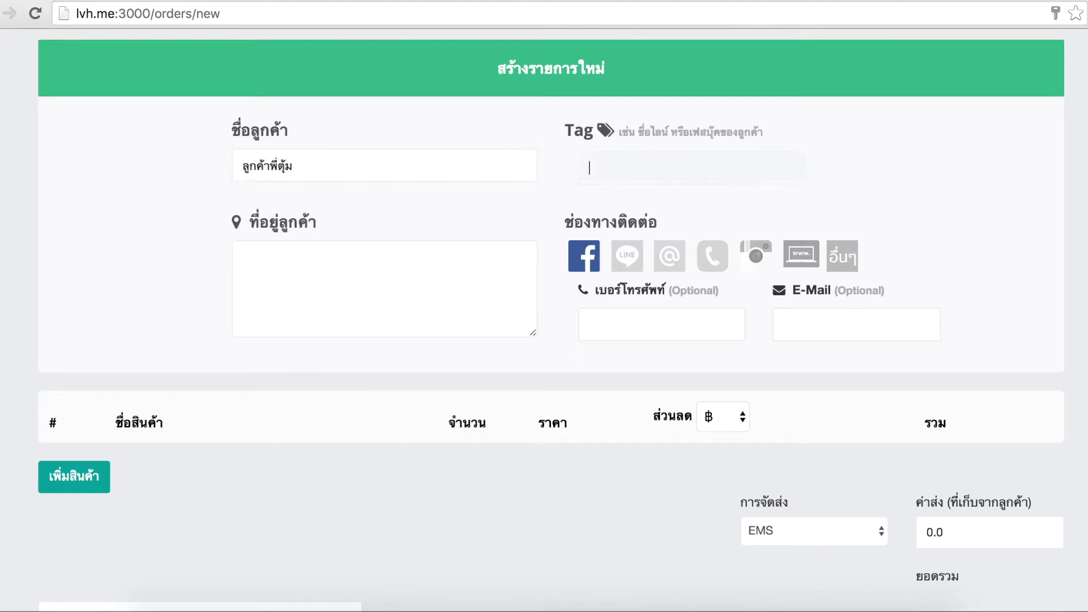
text(tum's cust)
click(304, 280)
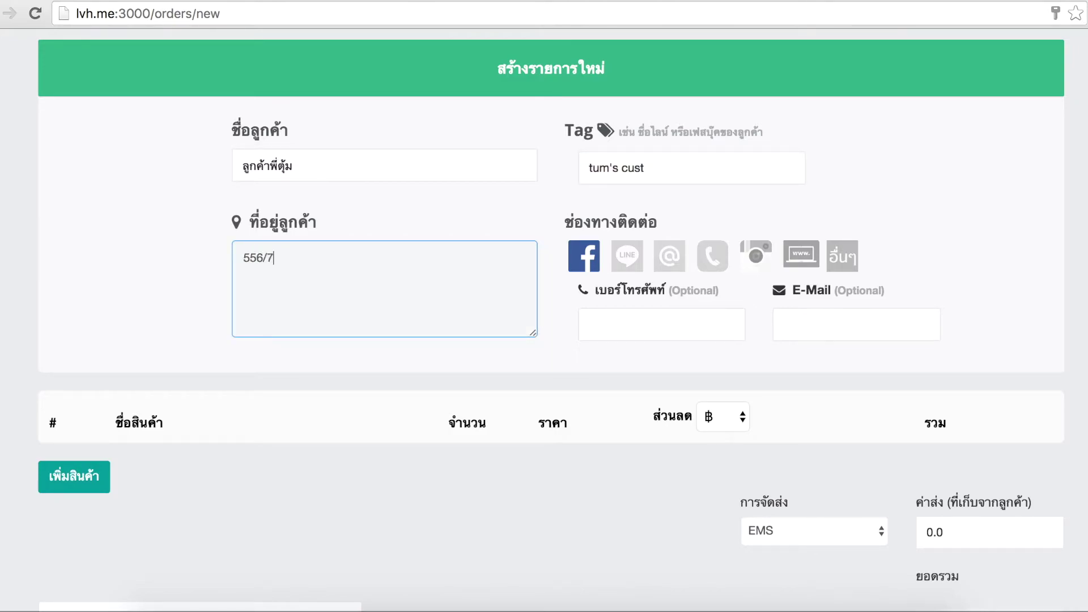
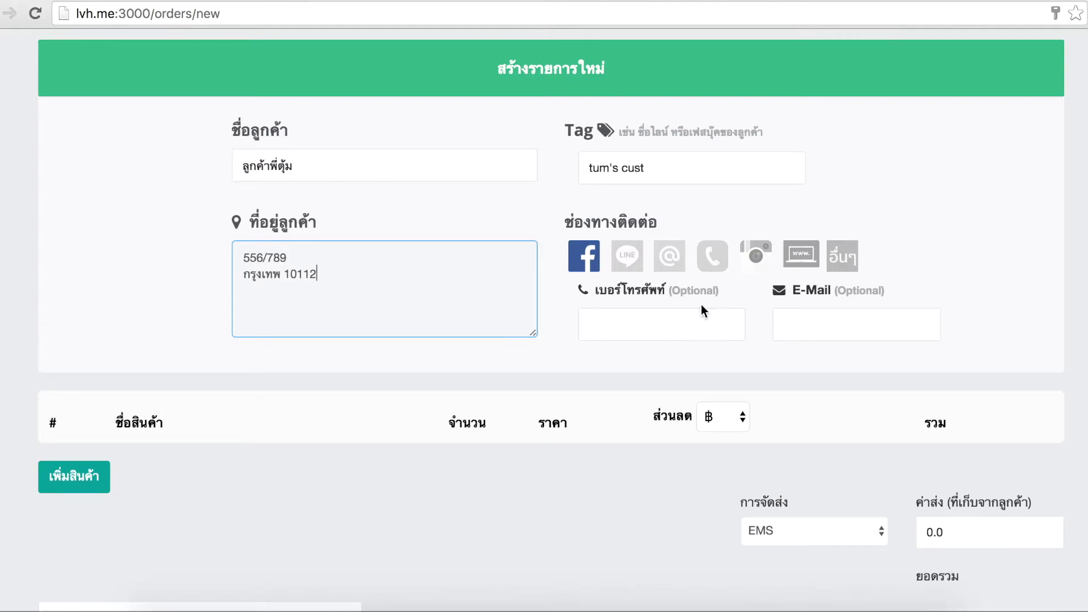
Add the กระเป๋าหมีน้อย bag BB-001 to the order and save it
click(87, 473)
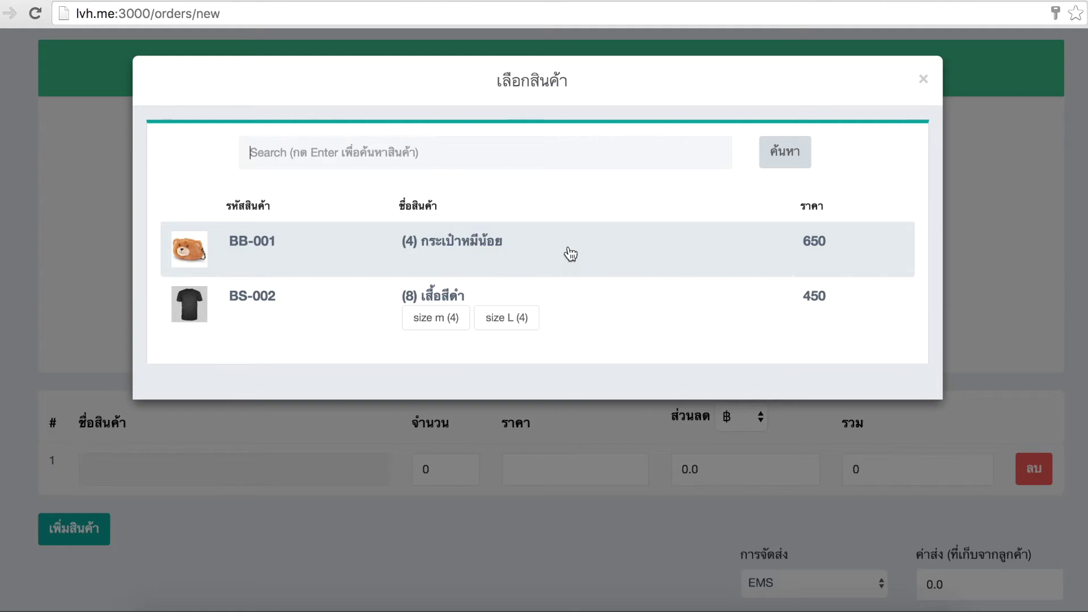
click(522, 252)
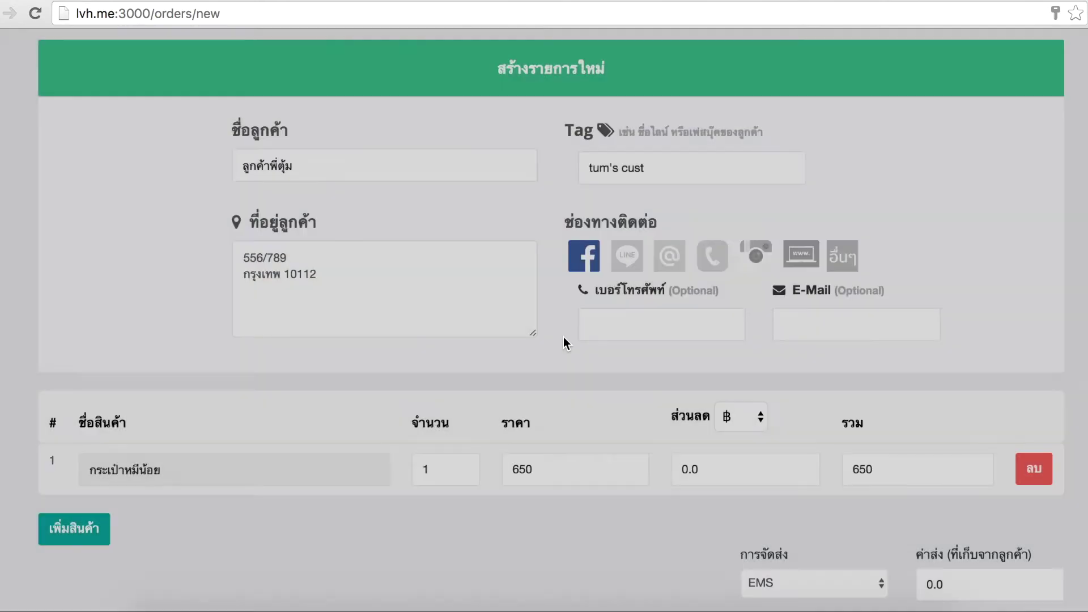
scroll(563, 337, down, 5)
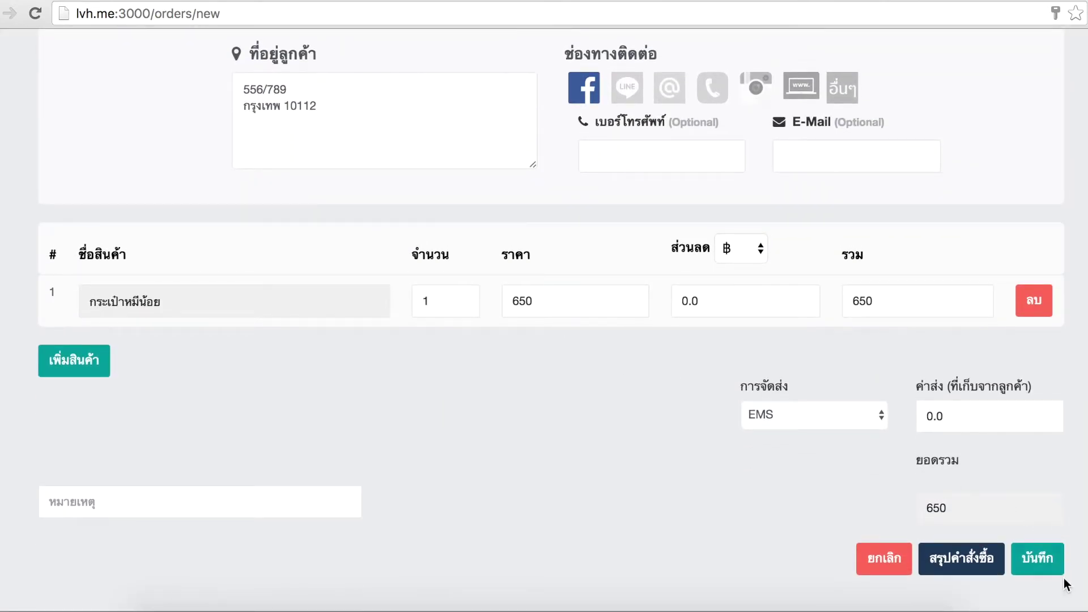
click(1041, 560)
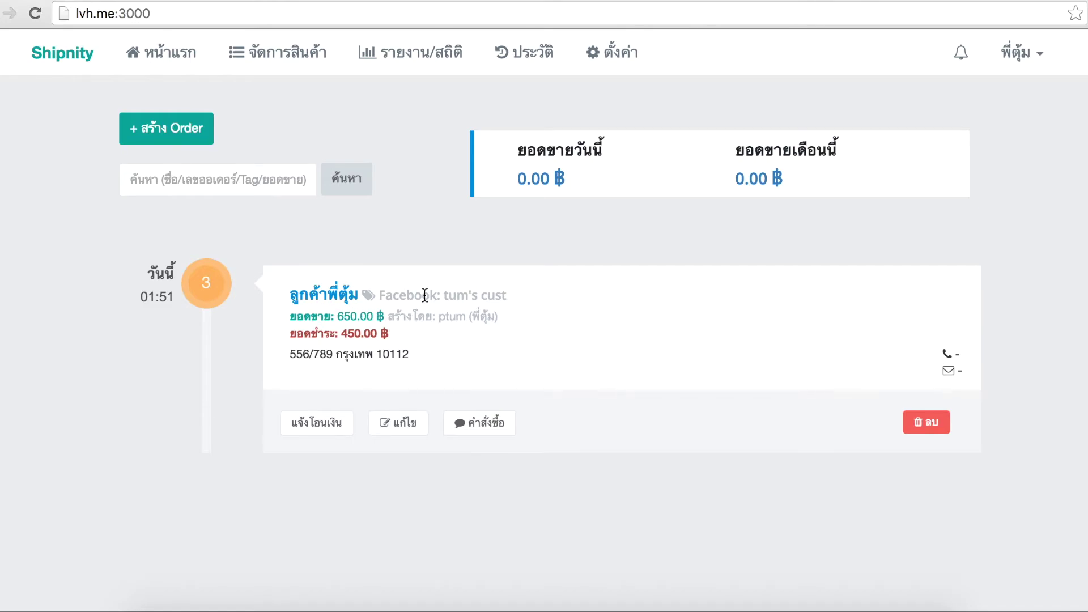
Sign out of the reseller account and sign in as the shop owner with the owner's e-mail and password
click(1020, 54)
click(958, 227)
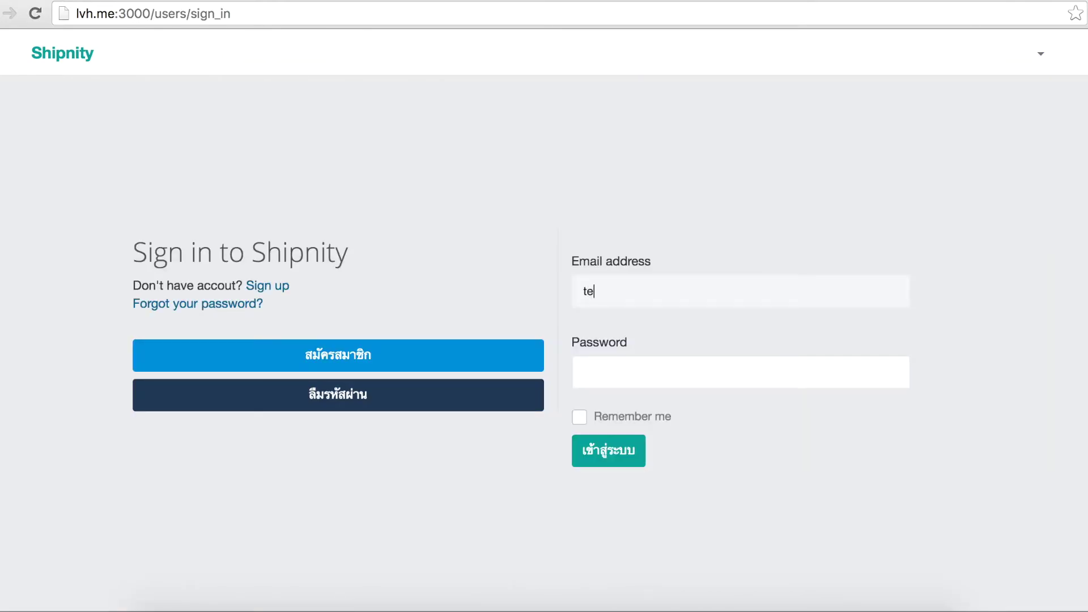
key(Tab)
text(123456)
key(Return)
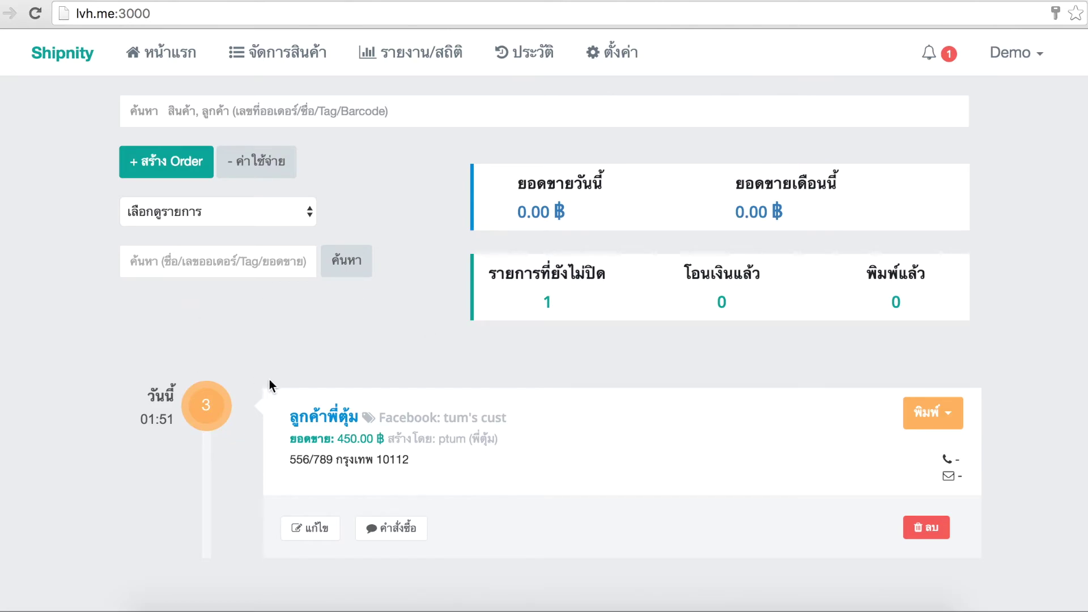
click(289, 50)
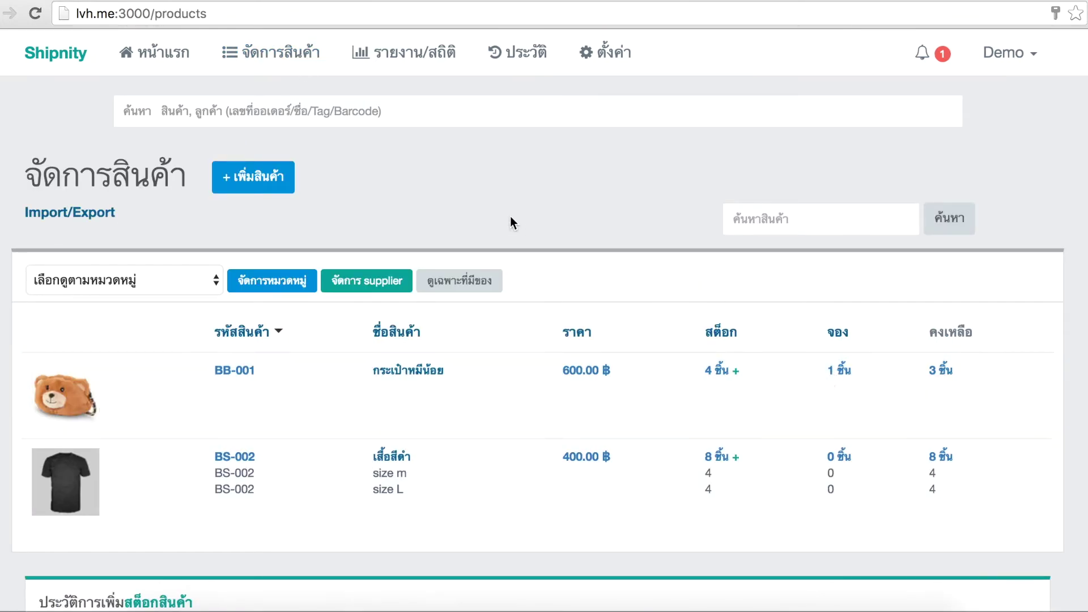
click(150, 54)
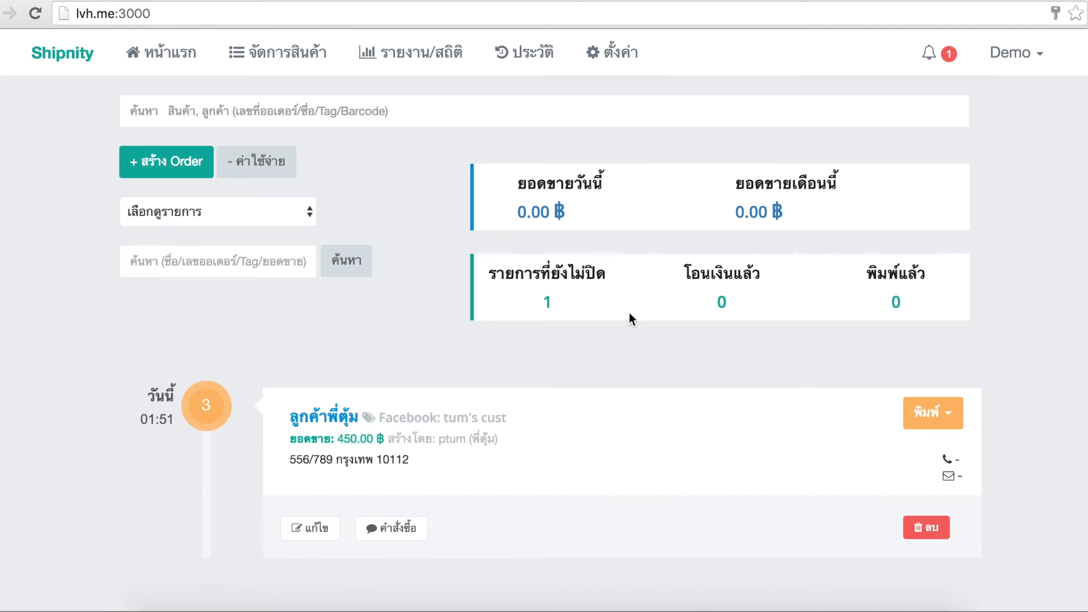
Sign out of the owner account, sign back in as the reseller, and dismiss the save-password prompt
click(1014, 53)
click(956, 224)
text(pt)
key(Down)
key(Return)
key(Tab)
text(12345678)
key(Return)
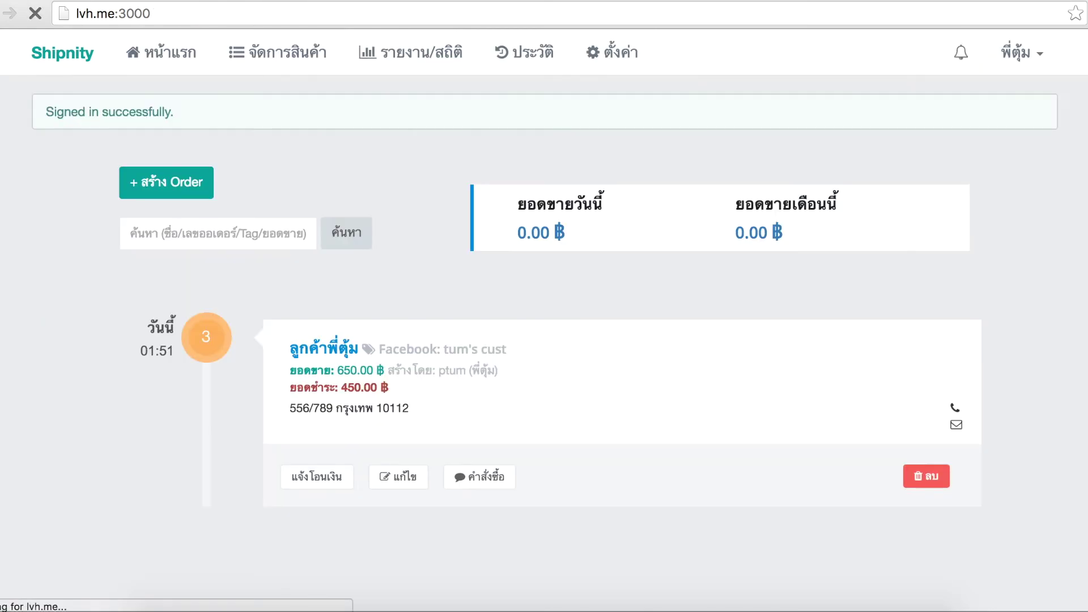
click(484, 290)
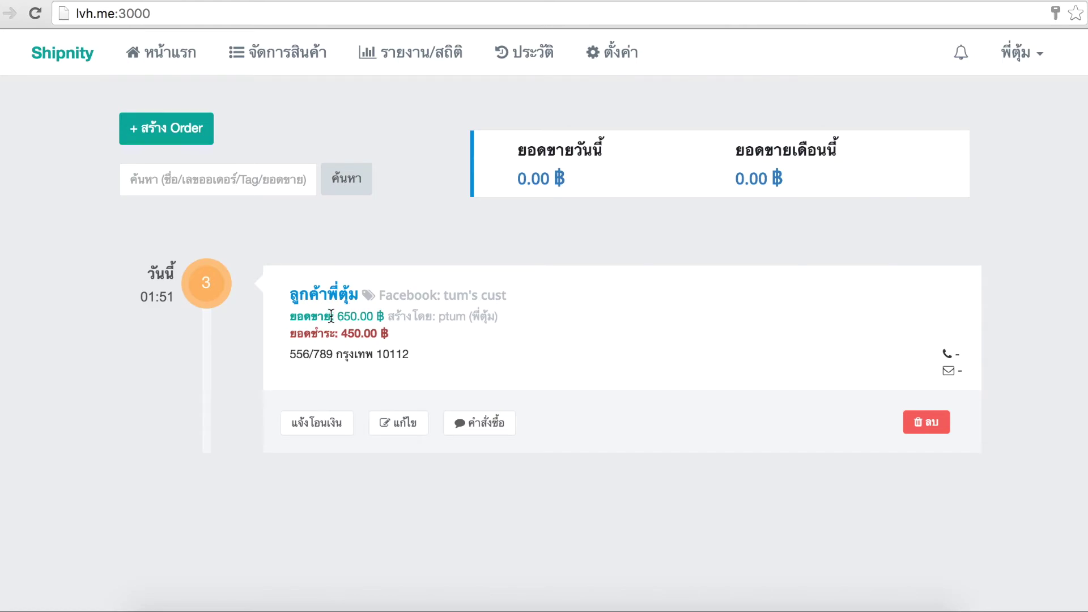
Report the customer's 650 ฿ transfer to SCB on 23/06/2016 at 01:52 for the order
drag(337, 315, 356, 315)
click(353, 316)
click(308, 426)
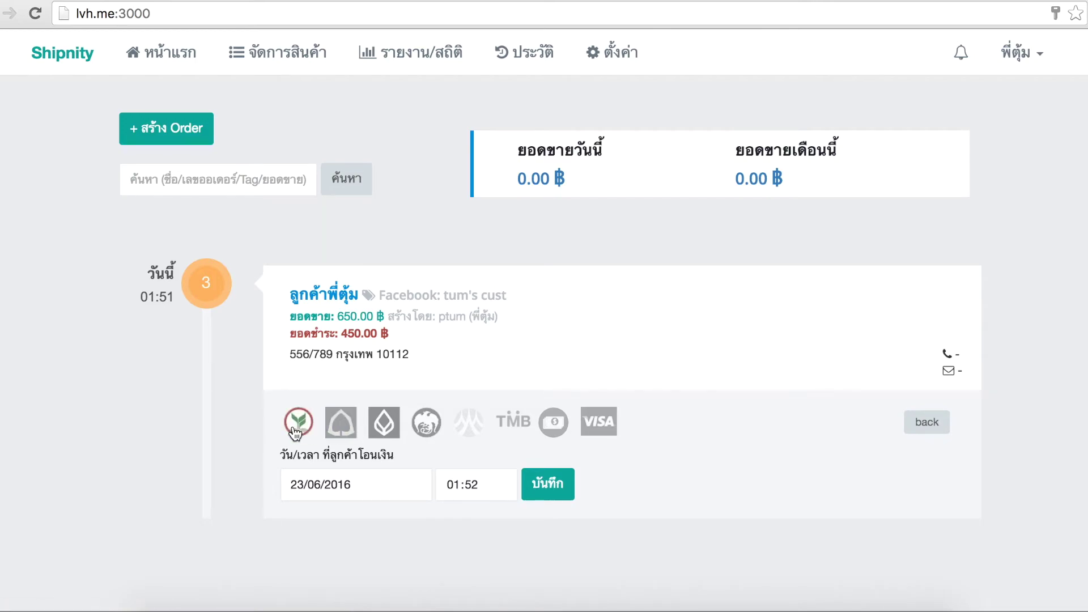
click(341, 422)
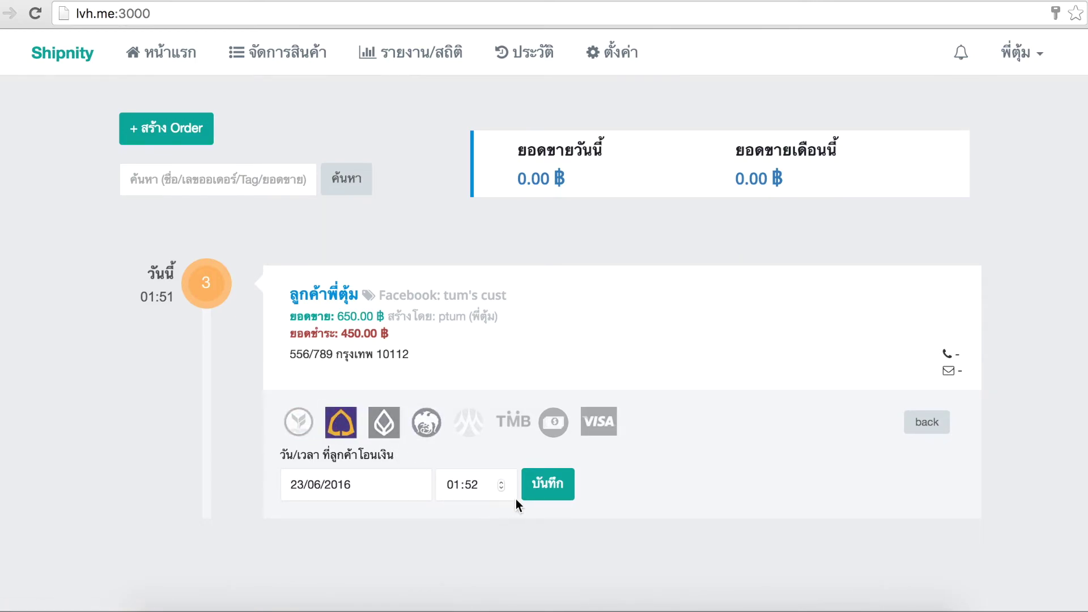
click(545, 485)
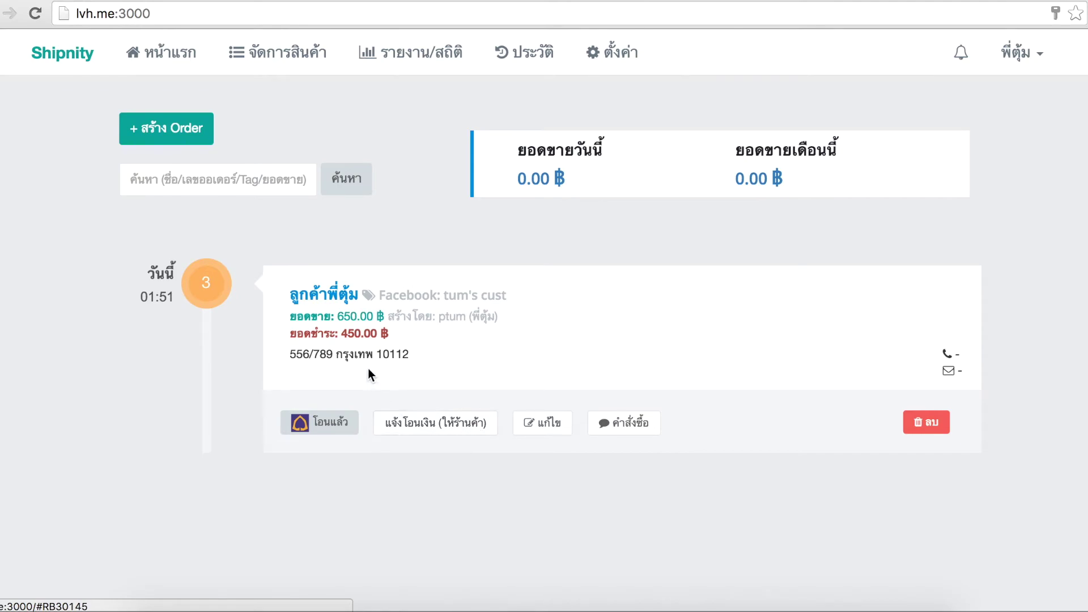
drag(290, 335, 393, 336)
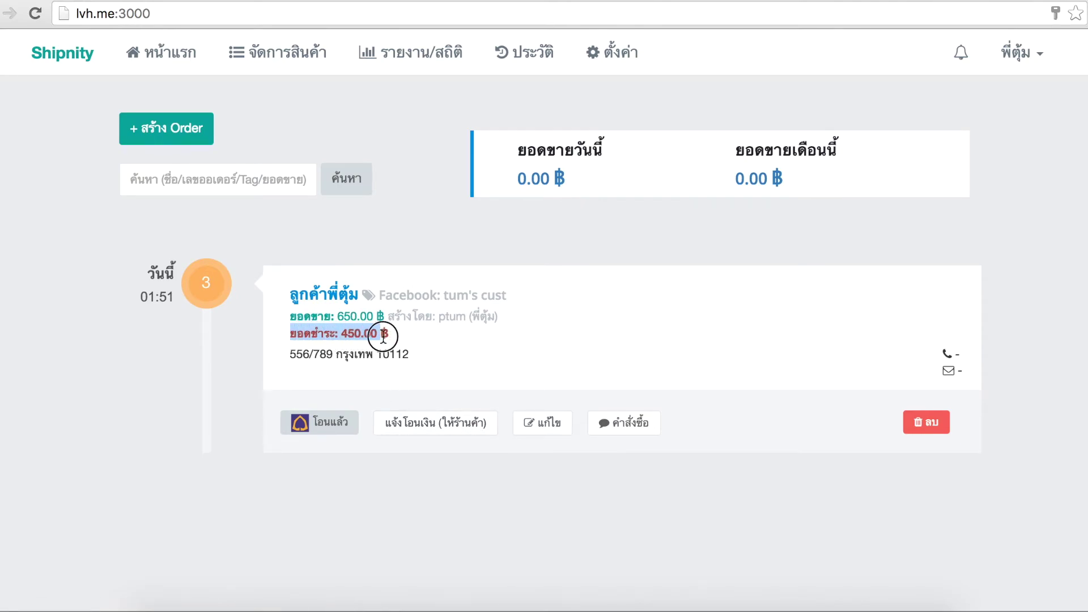
click(393, 335)
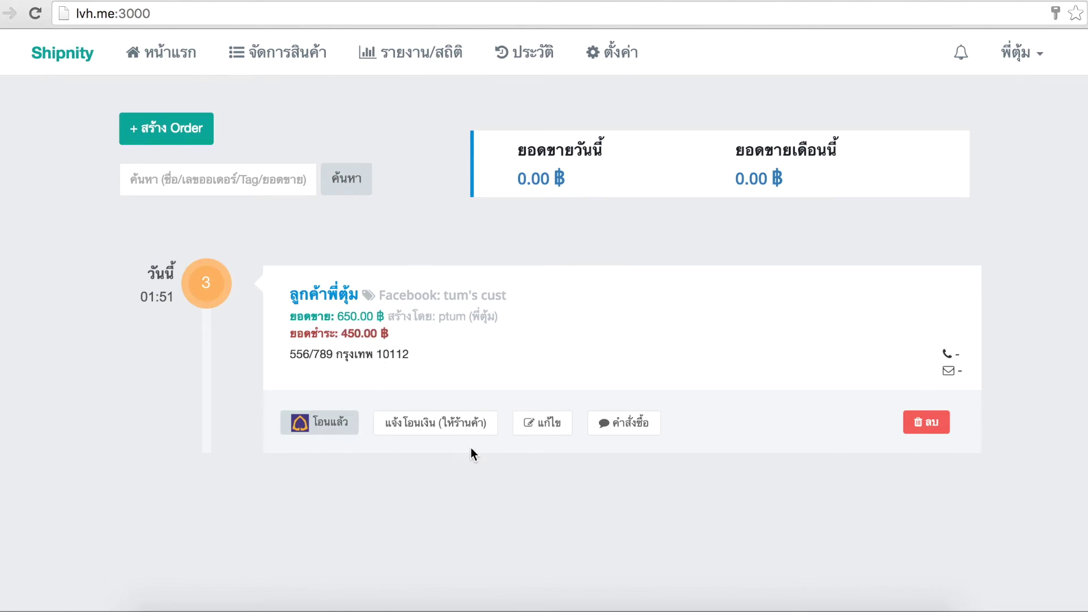
Report the reseller's transfer to the shop via KBank and reload the dashboard totals
click(464, 427)
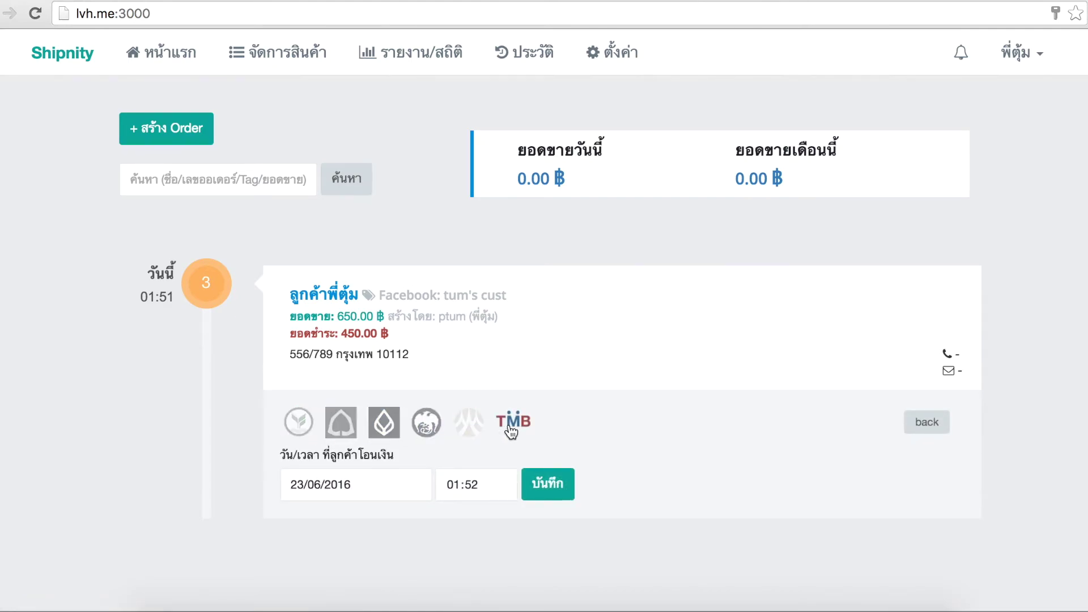
click(294, 430)
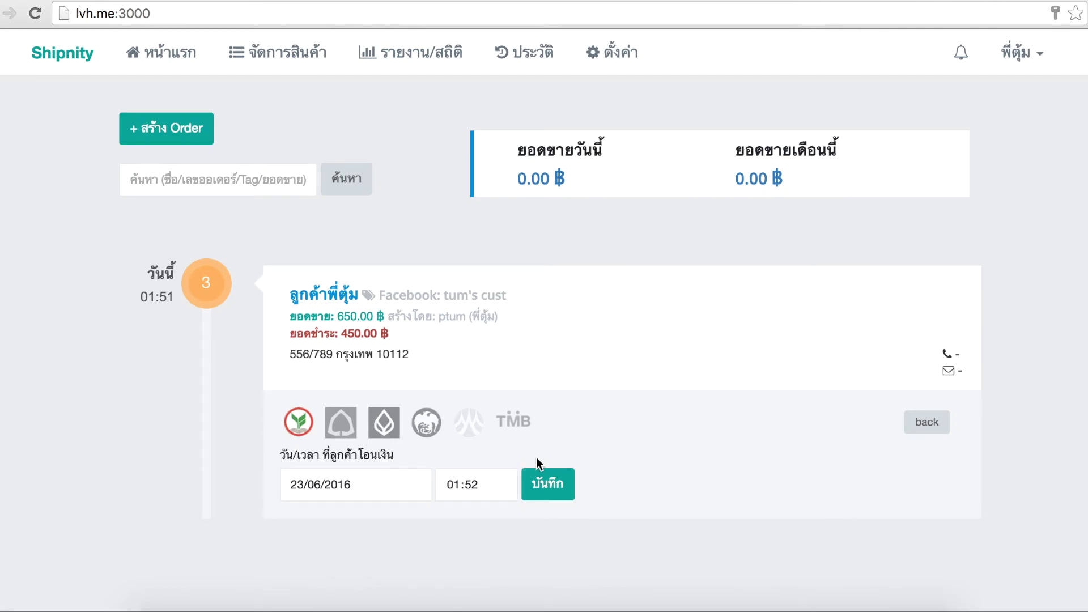
click(559, 496)
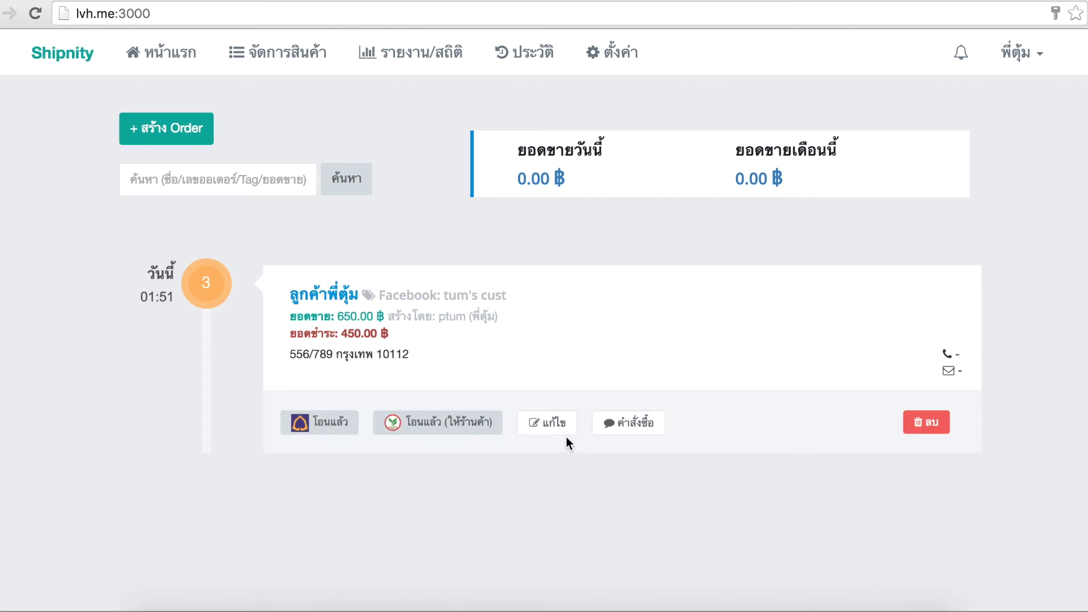
click(170, 67)
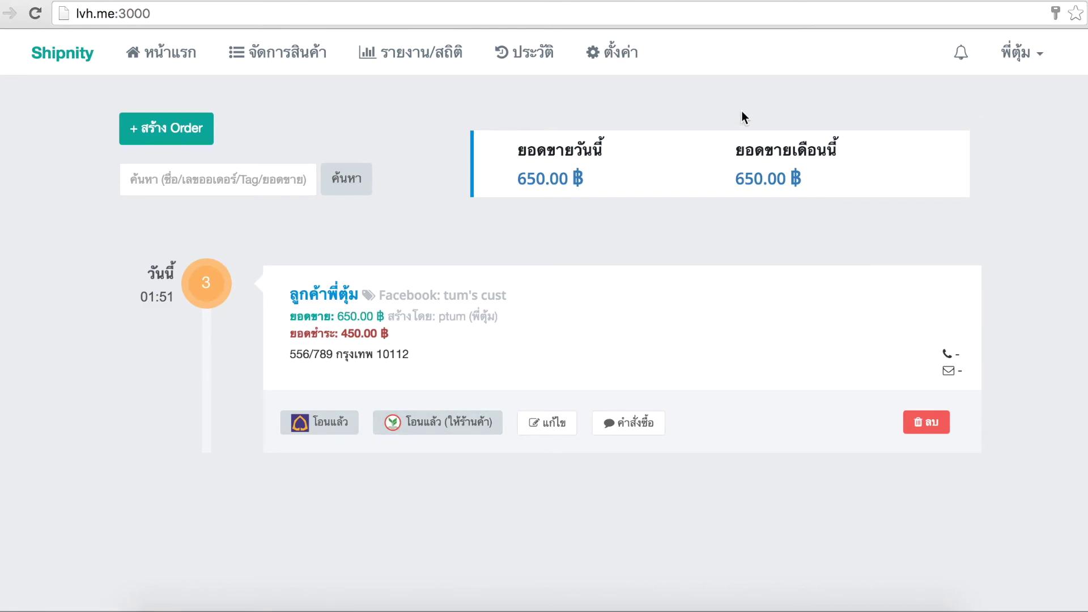
click(1019, 53)
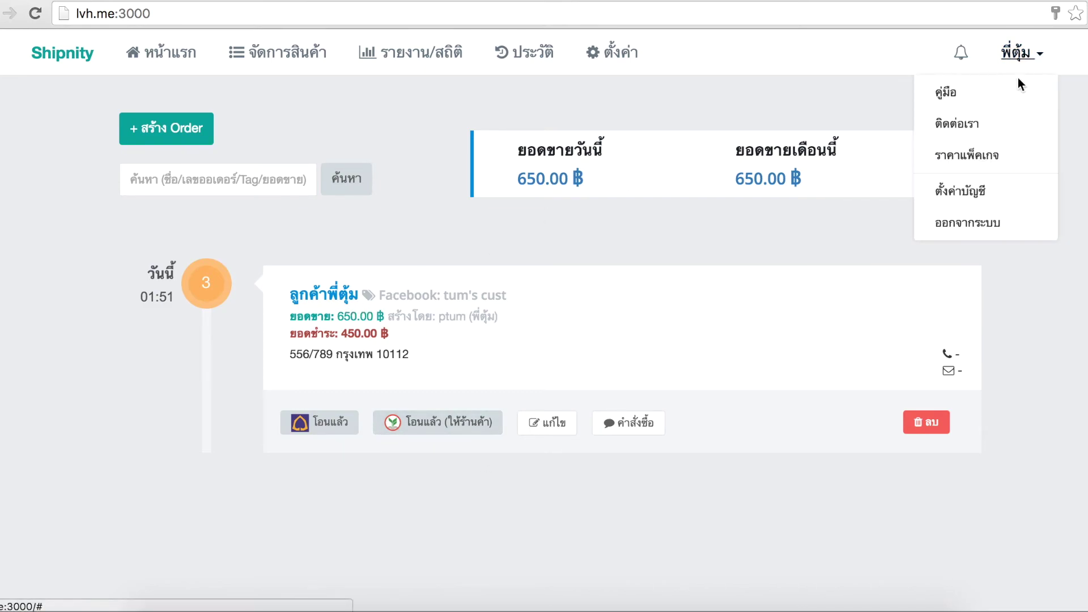
Sign out of the reseller account and sign in as the owner with the owner's password
click(993, 226)
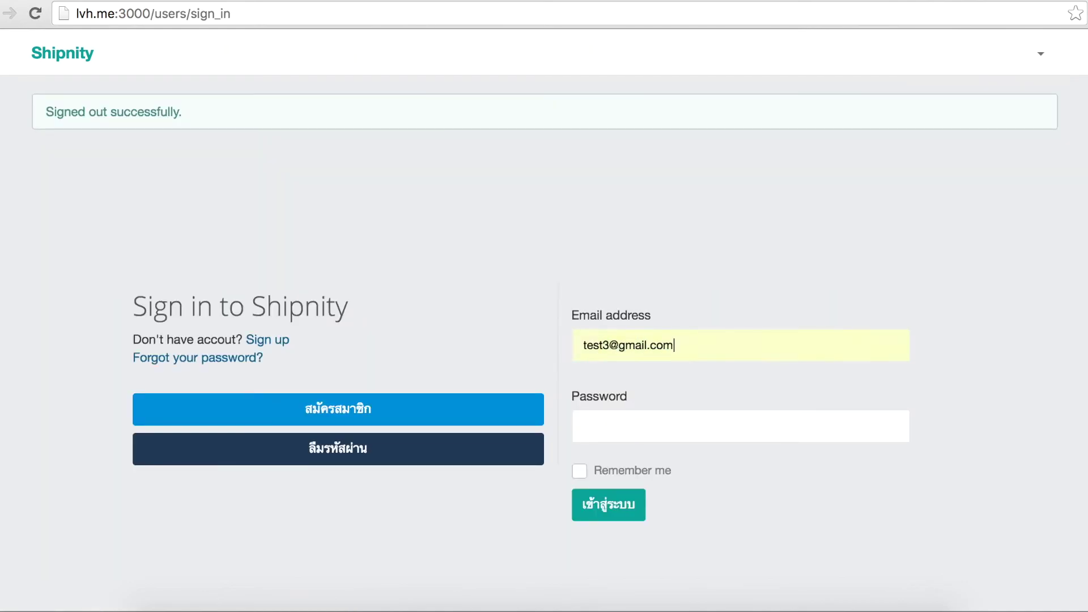
text(12345678)
key(Return)
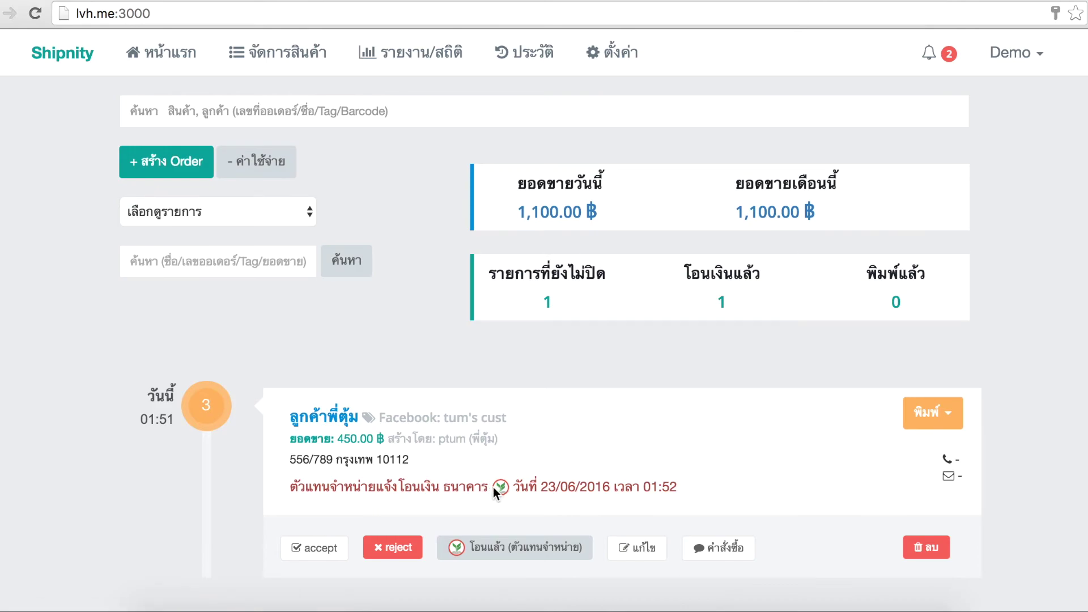
Accept the reseller's payment for order 3 and print its address label with receipt (ที่อยู่ + ใบเสร็จ)
click(311, 549)
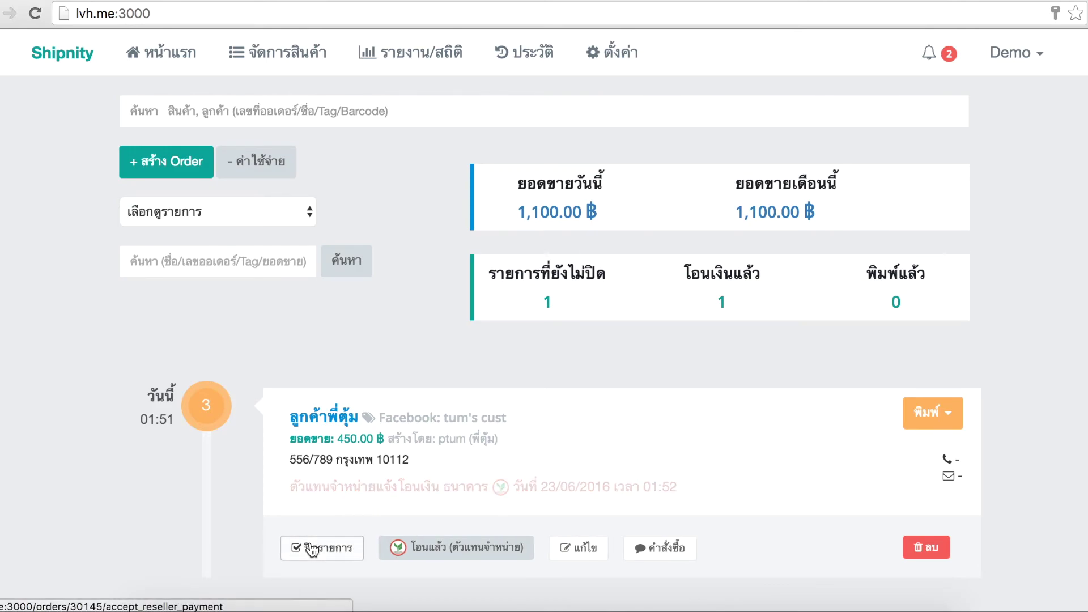
click(933, 413)
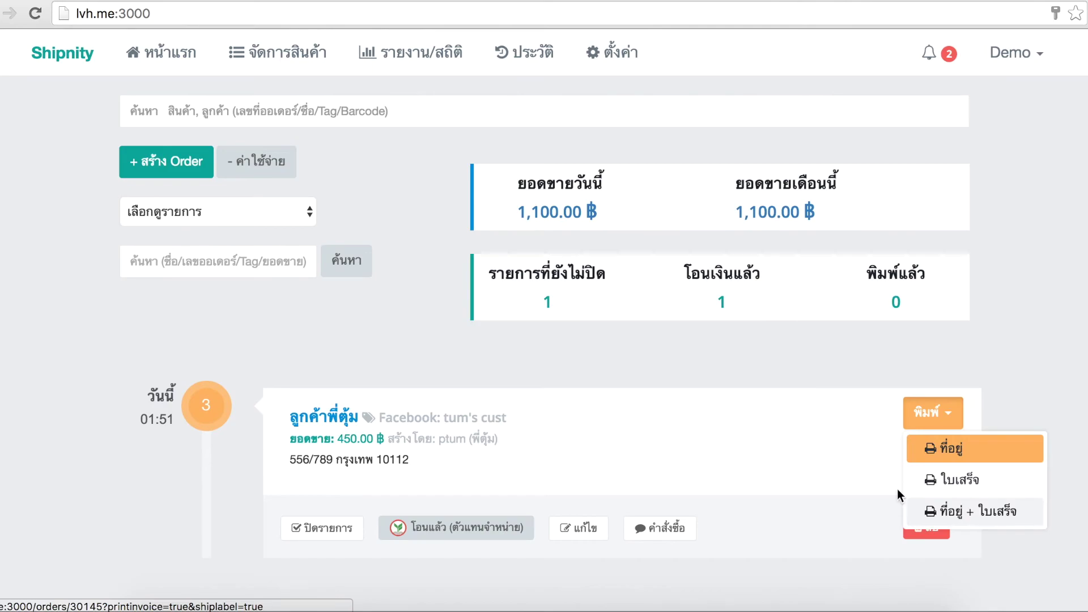
click(541, 304)
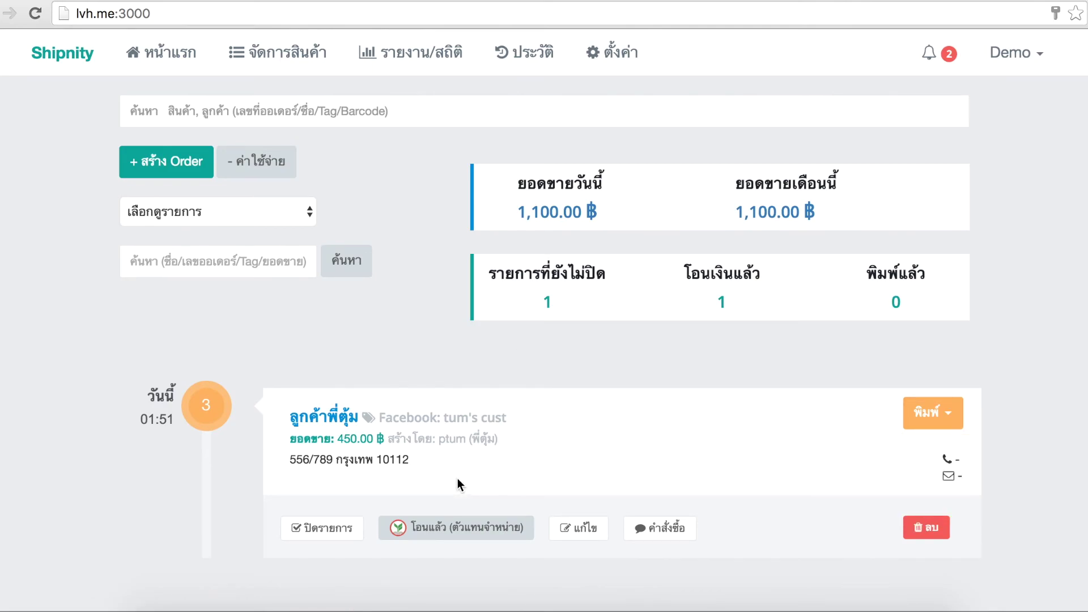
click(934, 414)
click(951, 511)
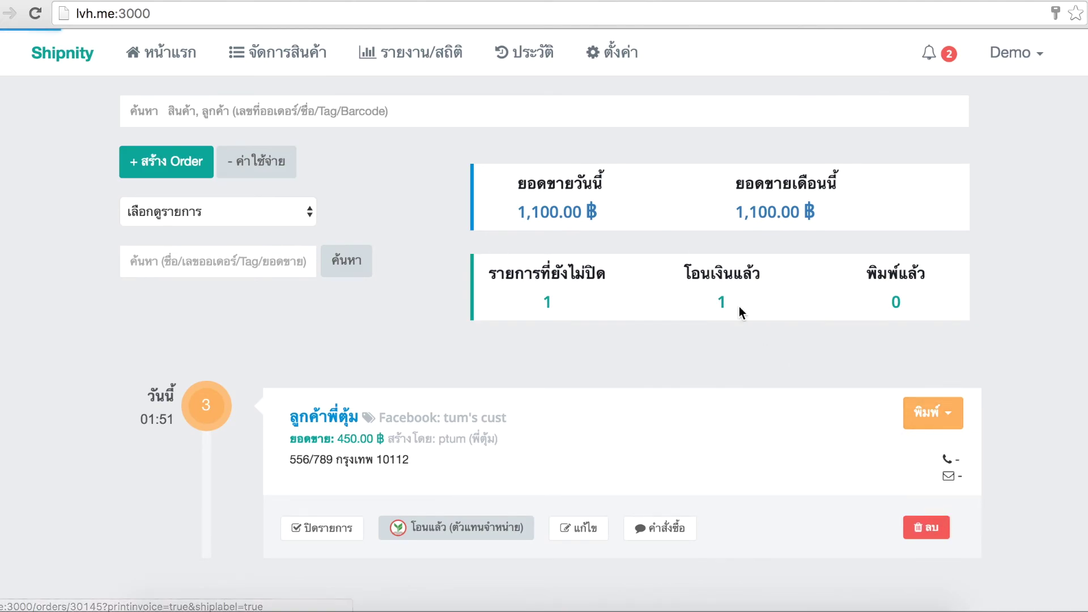
Review order 3's printed label and invoice, then go back to the owner dashboard
scroll(739, 313, down, 3)
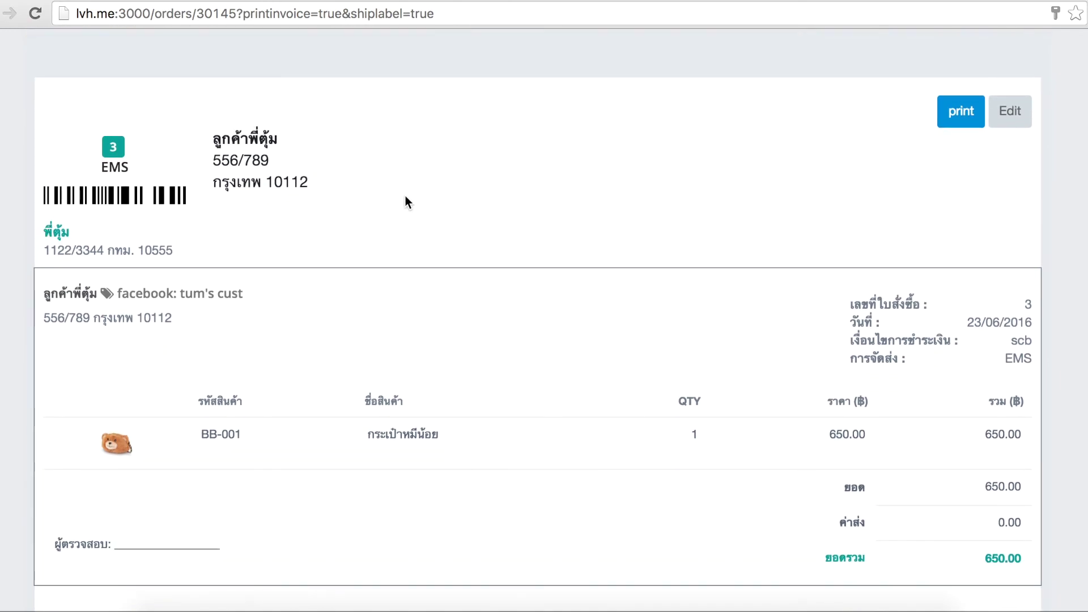
scroll(405, 196, down, 1)
scroll(856, 269, up, 3)
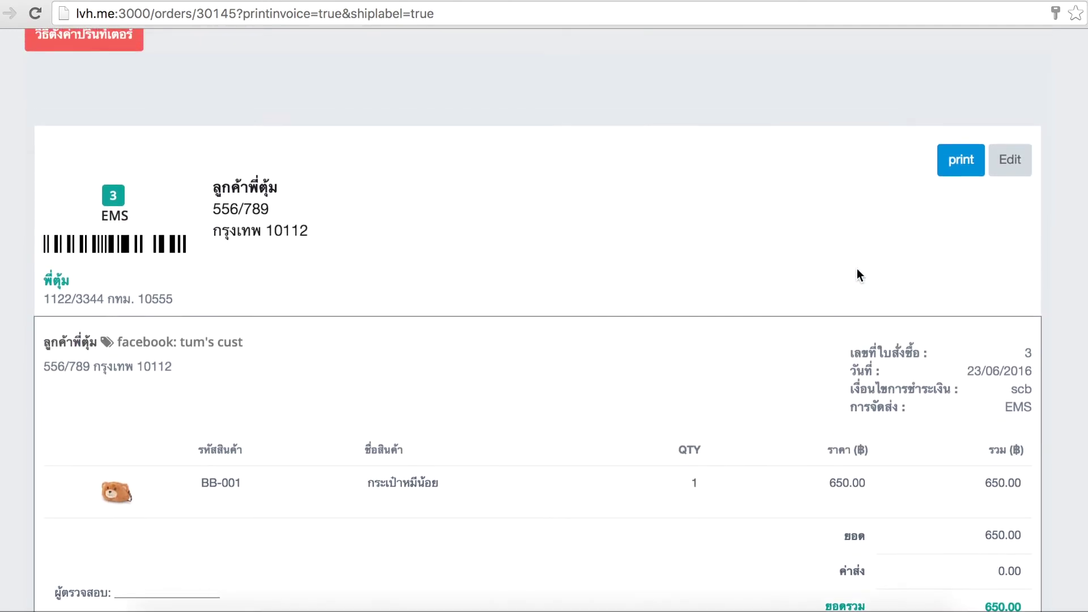
scroll(679, 189, down, 3)
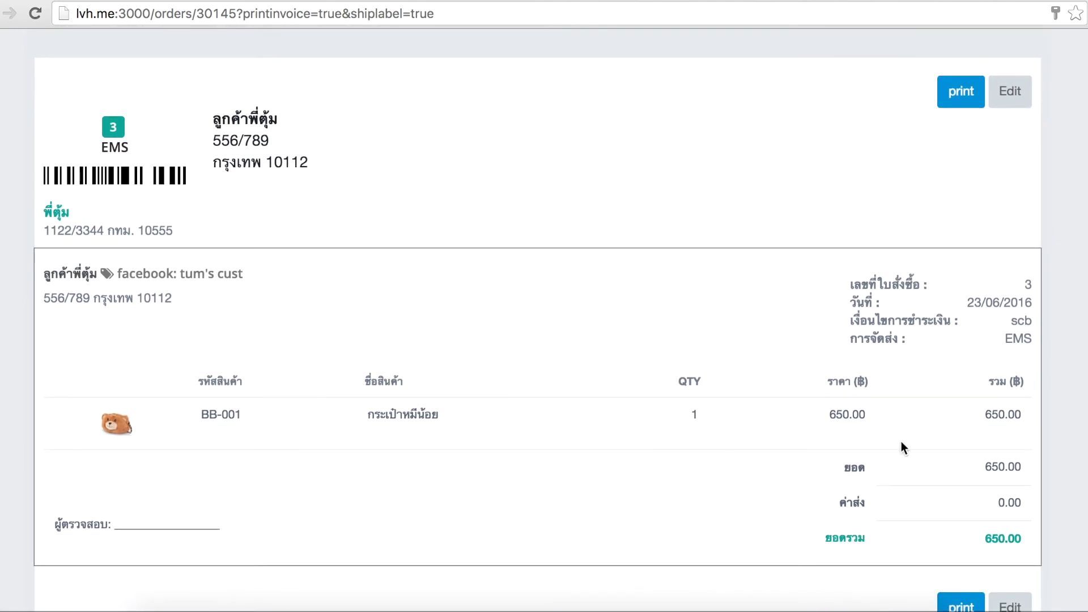
drag(825, 413, 900, 418)
click(897, 412)
scroll(844, 352, up, 1)
scroll(845, 356, up, 1)
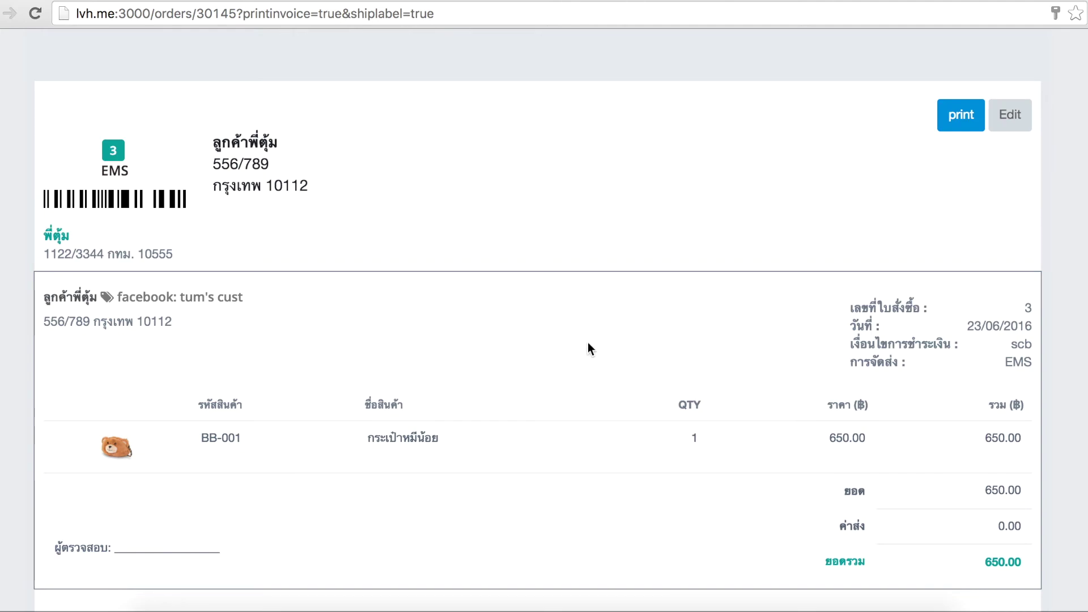
scroll(509, 348, up, 5)
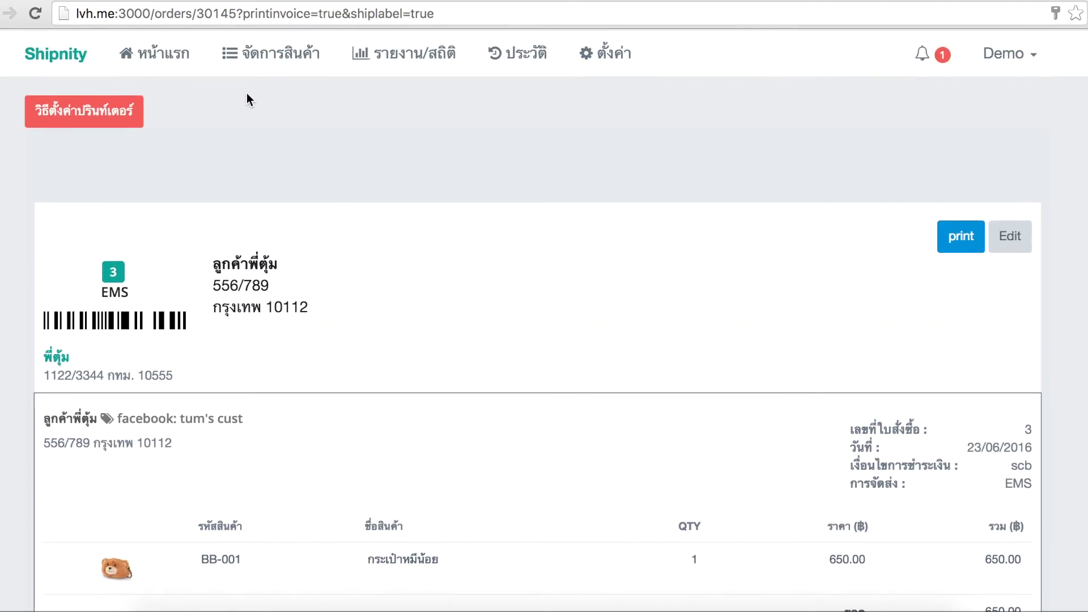
click(178, 56)
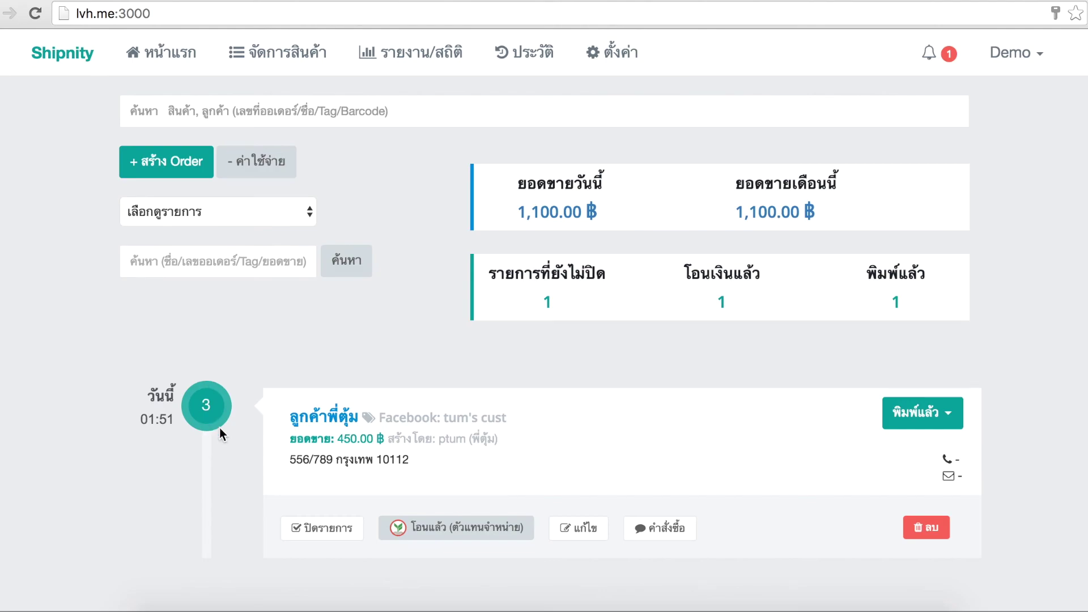
click(303, 530)
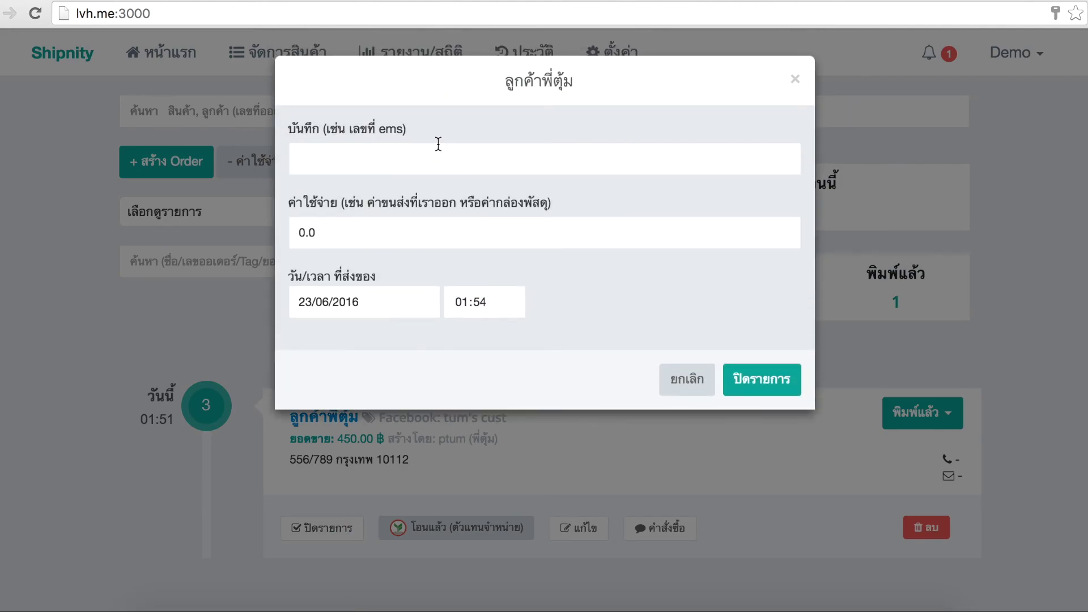
text(EP)
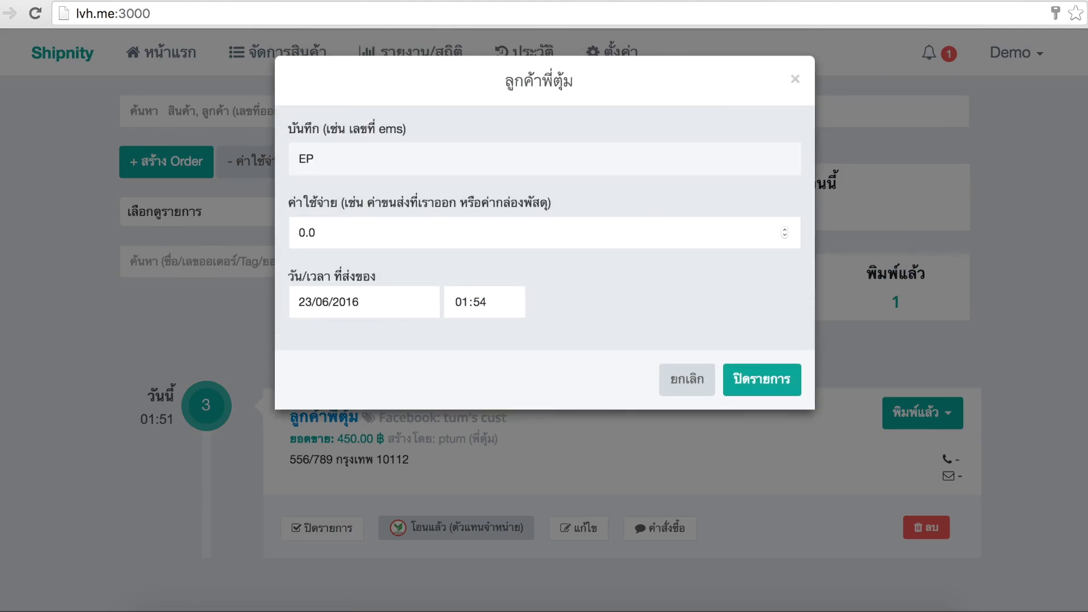
text(11223344t)
key(BackSpace)
text(55TH)
click(758, 377)
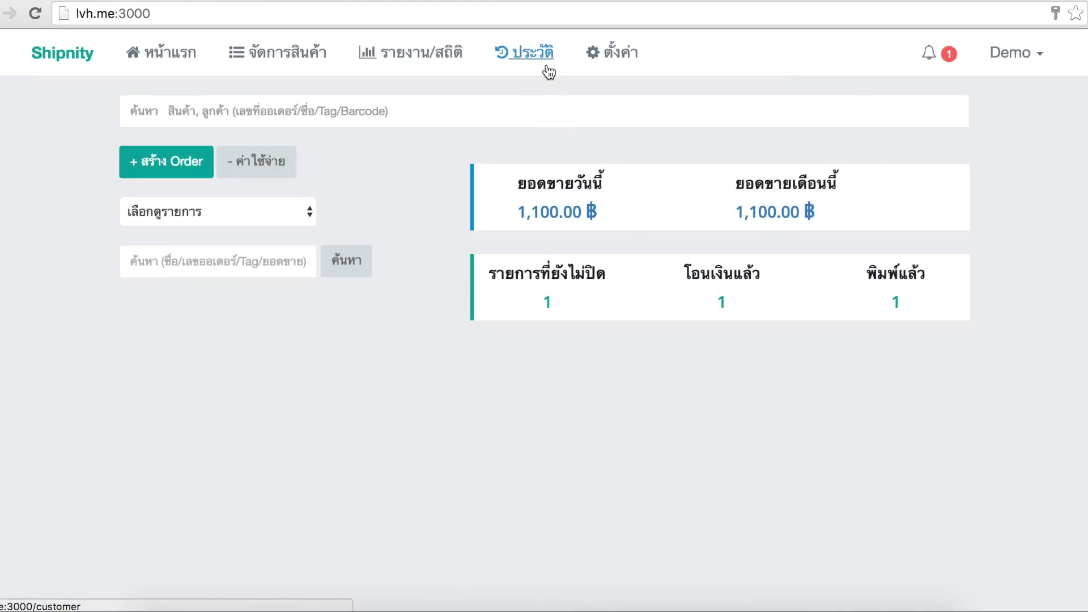
click(548, 68)
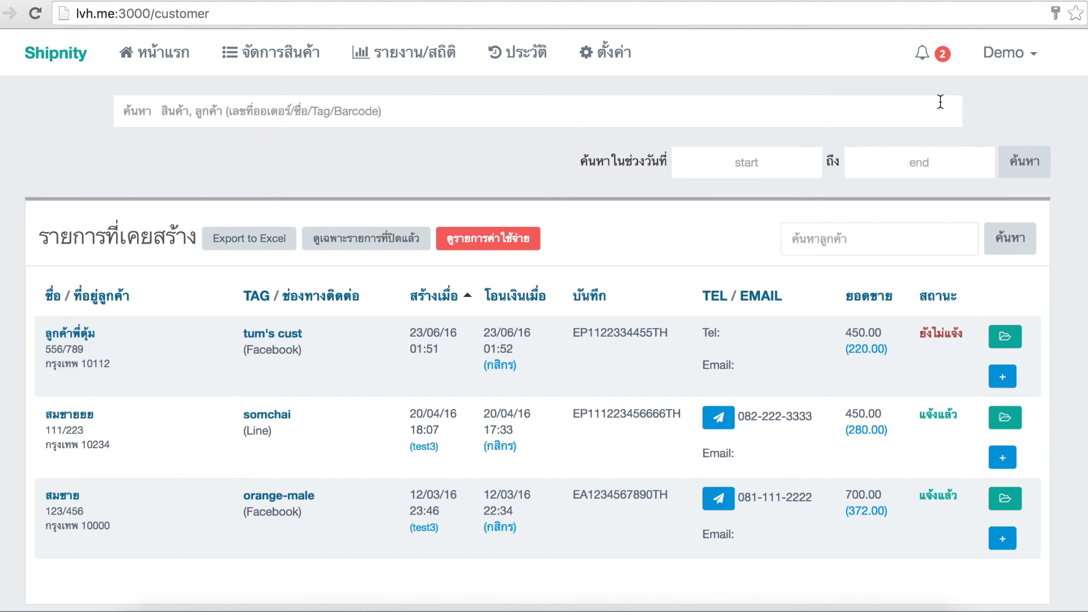
Review the low-stock notifications, then sign out of the Demo owner account
click(934, 58)
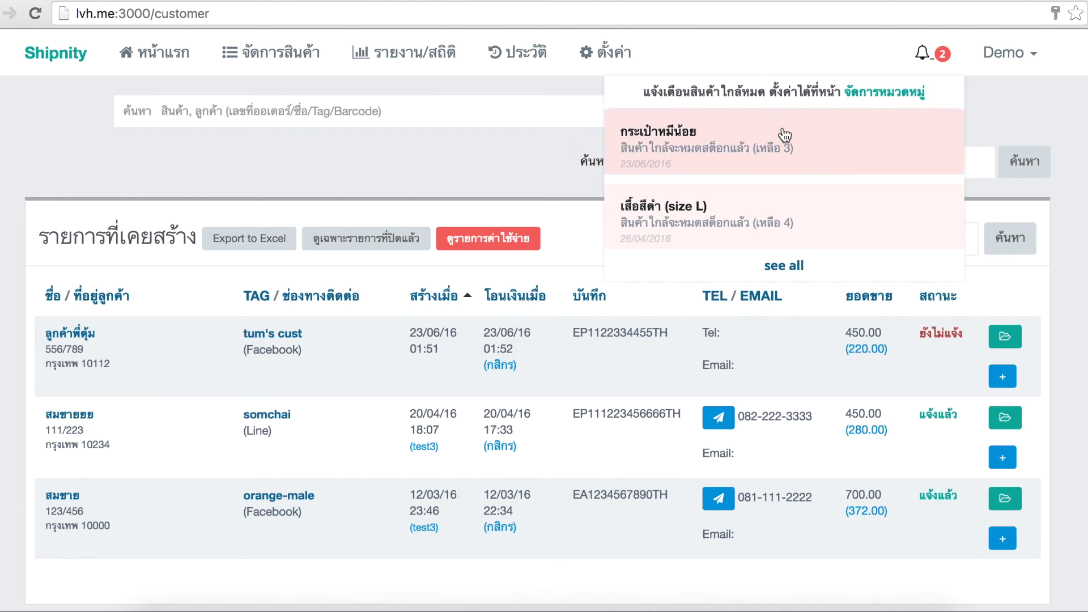
click(535, 162)
click(1017, 53)
click(964, 222)
Sign in as the reseller with the account password, declining Chrome's password save
text(1234)
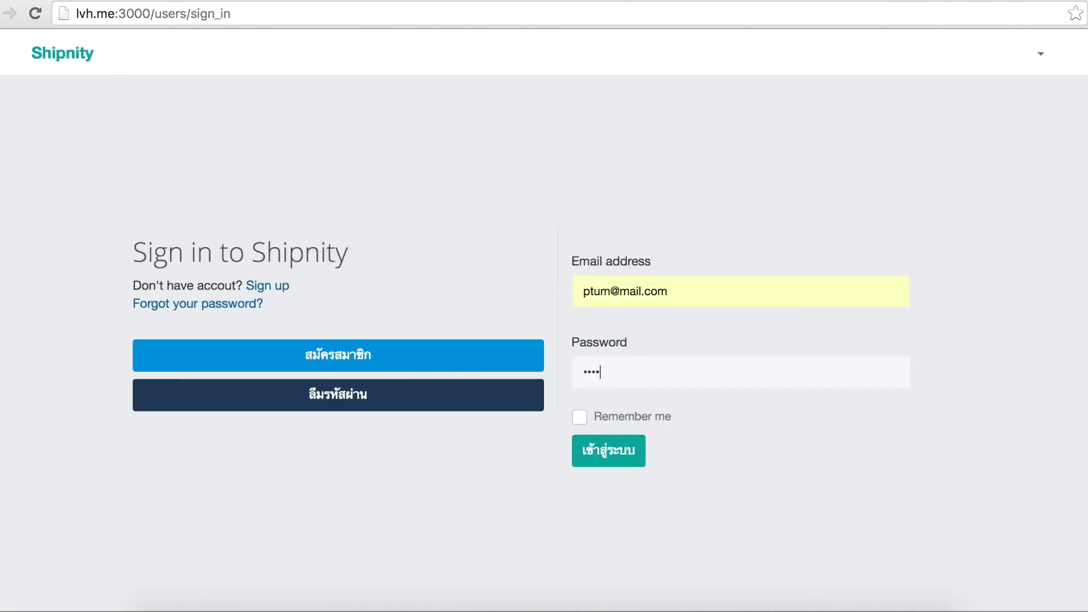
key(Return)
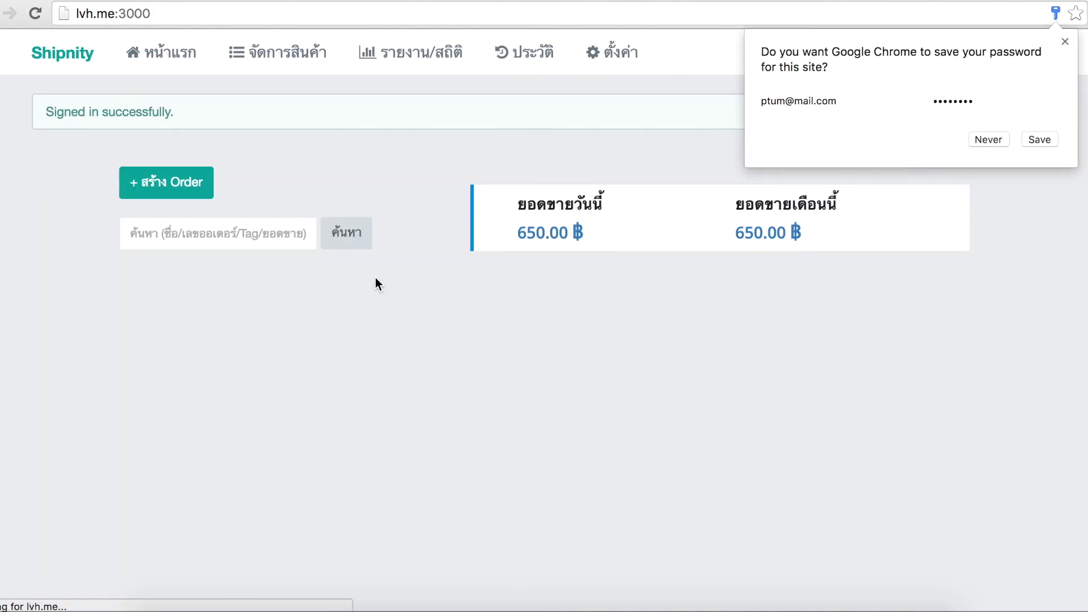
click(369, 289)
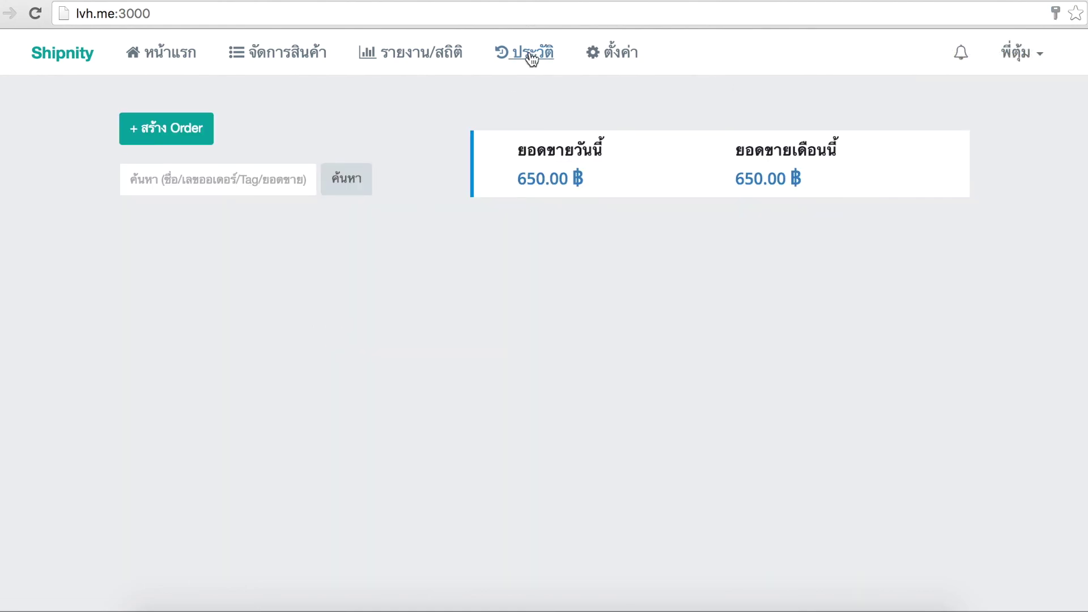
click(528, 67)
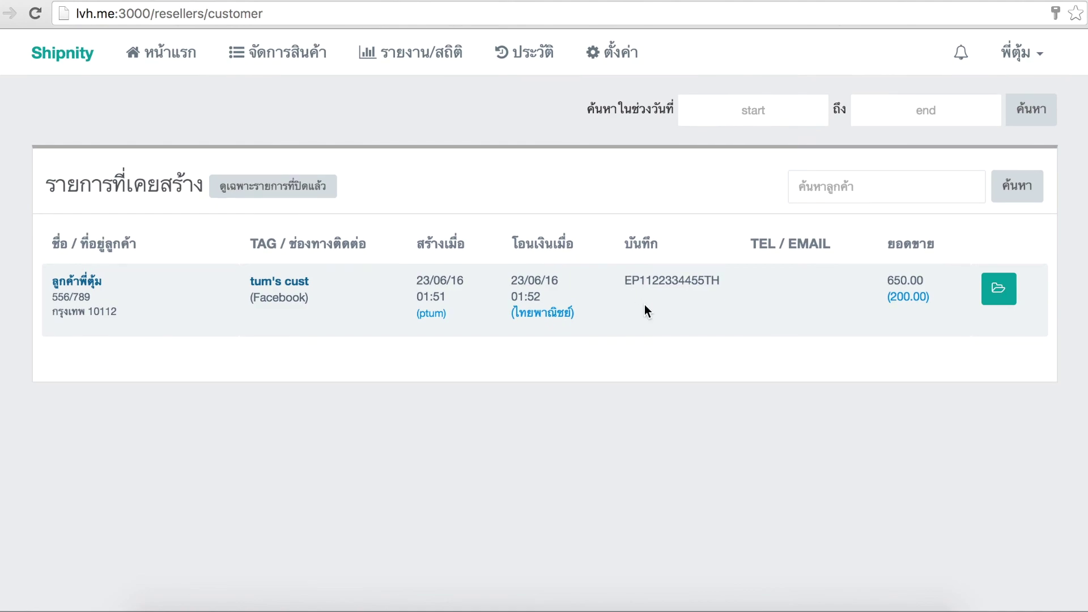
drag(619, 278, 707, 281)
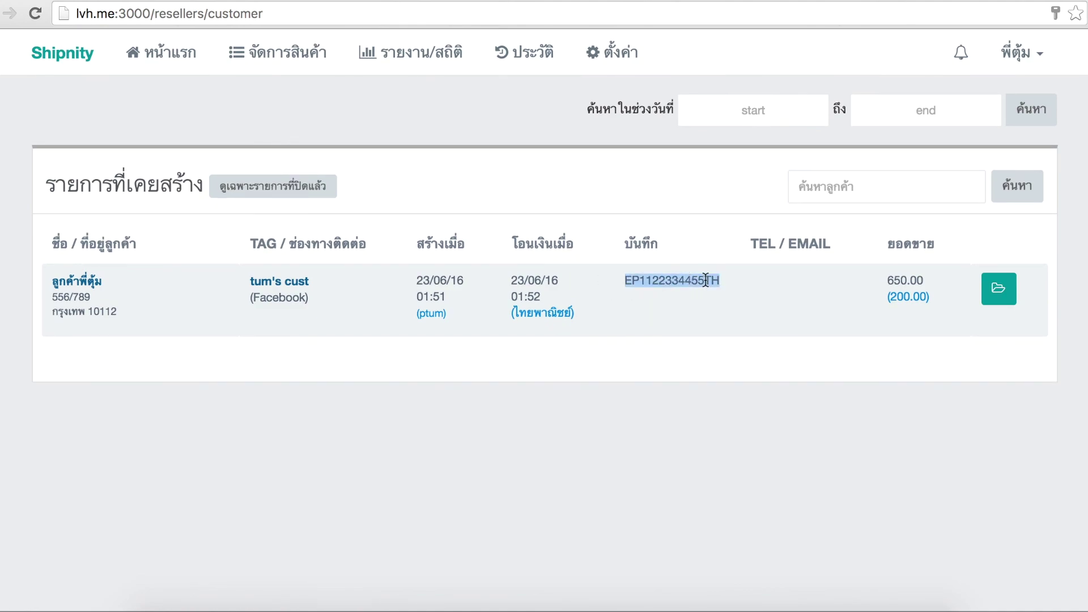
click(672, 302)
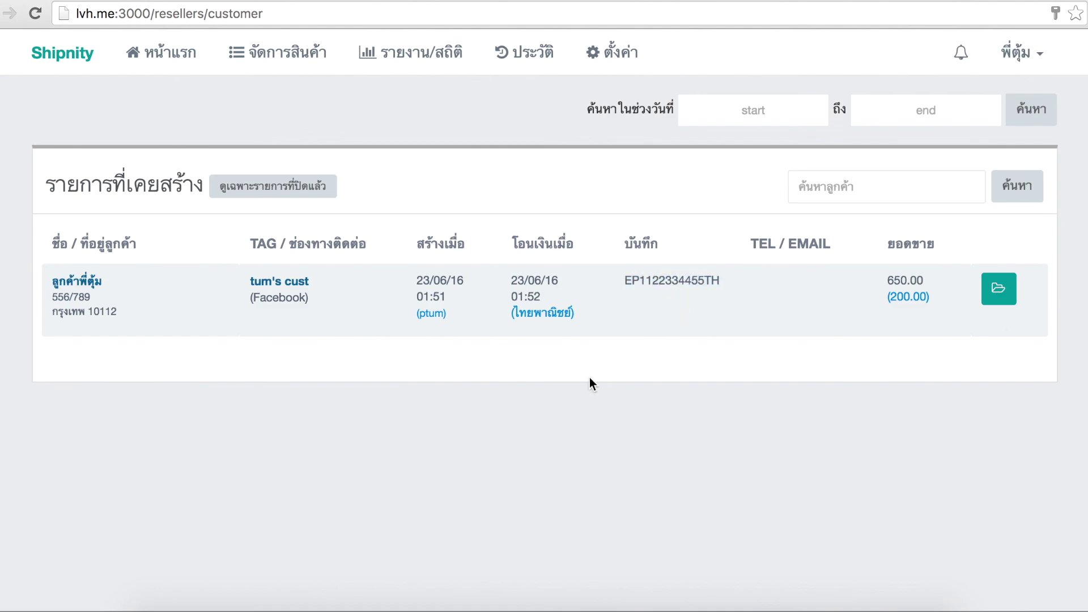
click(445, 51)
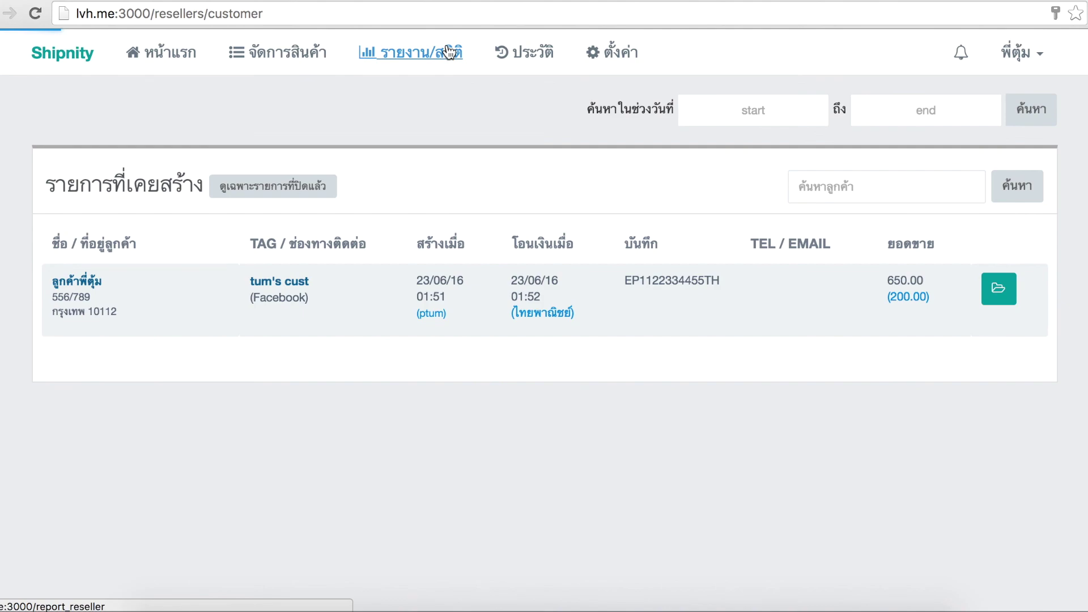